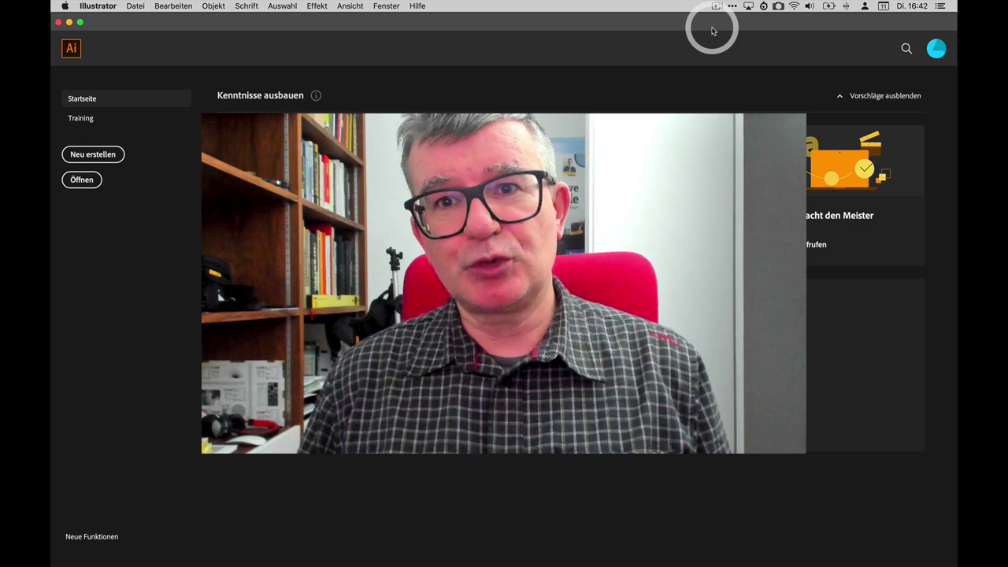
Open the New Document dialog and browse the Mobil, Web, Film und Video and Grafik und Illustration presets.
{"action": "left_click", "coordinate": [712, 30]}
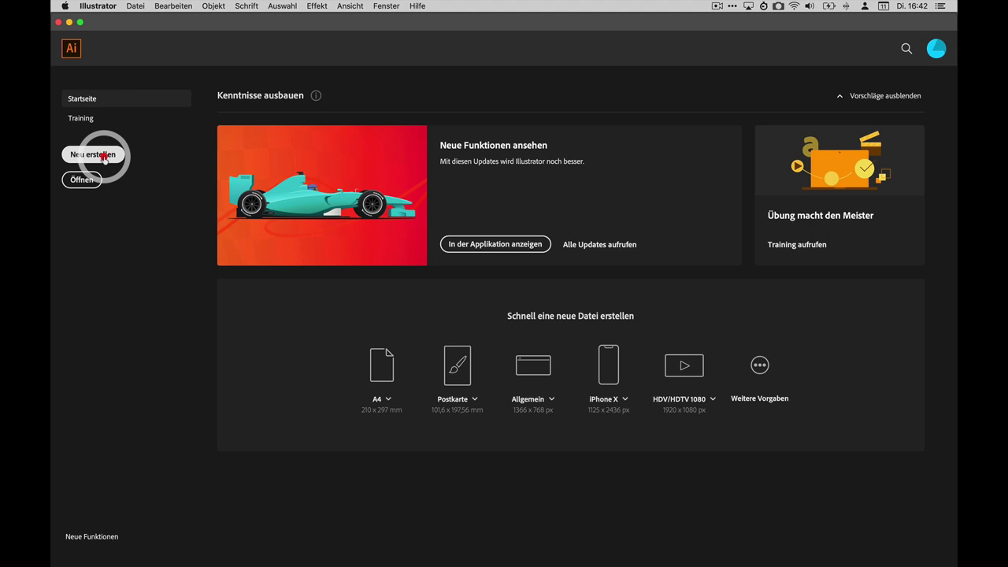
{"action": "left_click", "coordinate": [104, 158]}
{"action": "left_click_drag", "start_coordinate": [574, 113], "coordinate": [576, 77]}
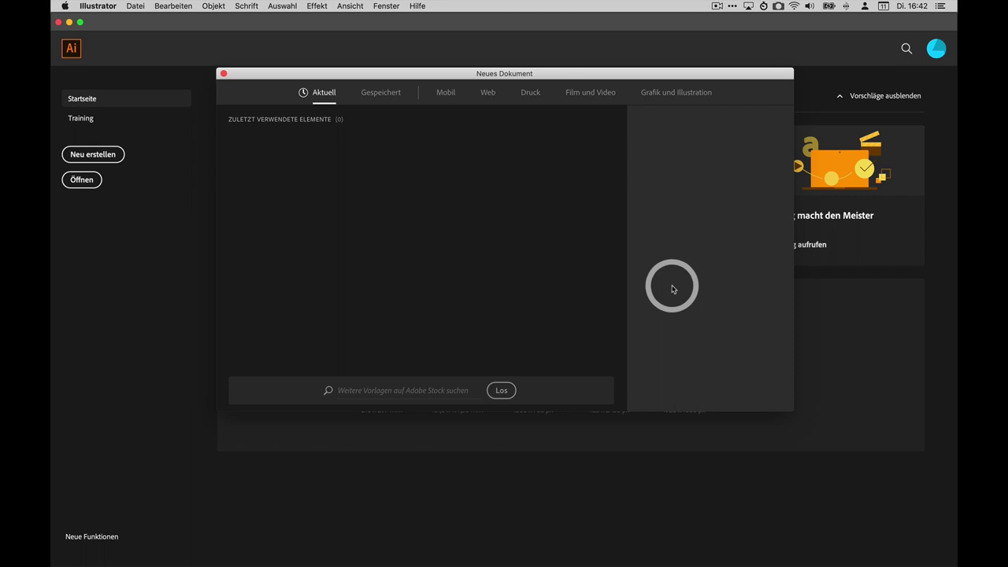
{"action": "left_click", "coordinate": [448, 93]}
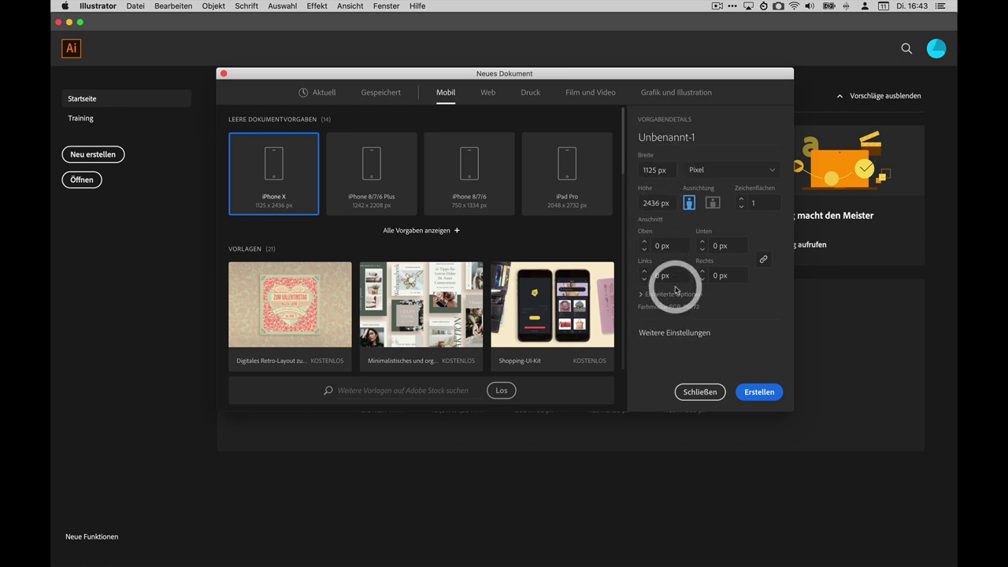
{"action": "left_click", "coordinate": [488, 95]}
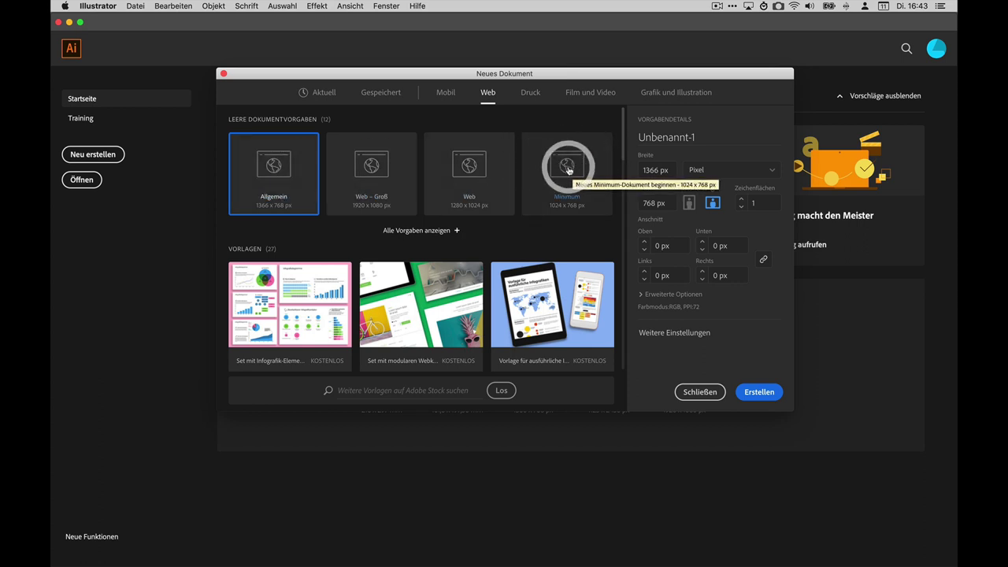
{"action": "left_click", "coordinate": [578, 98]}
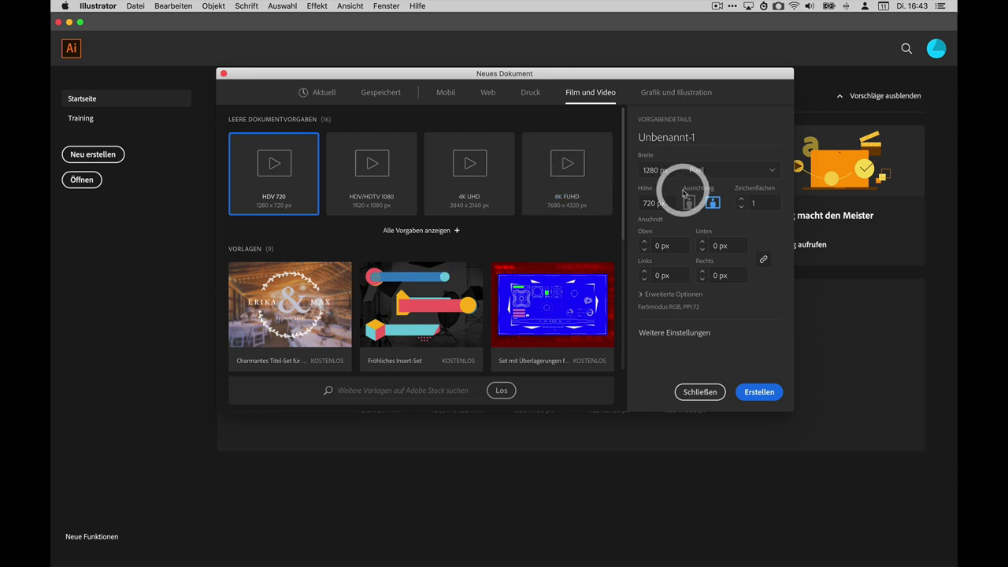
{"action": "left_click", "coordinate": [663, 96]}
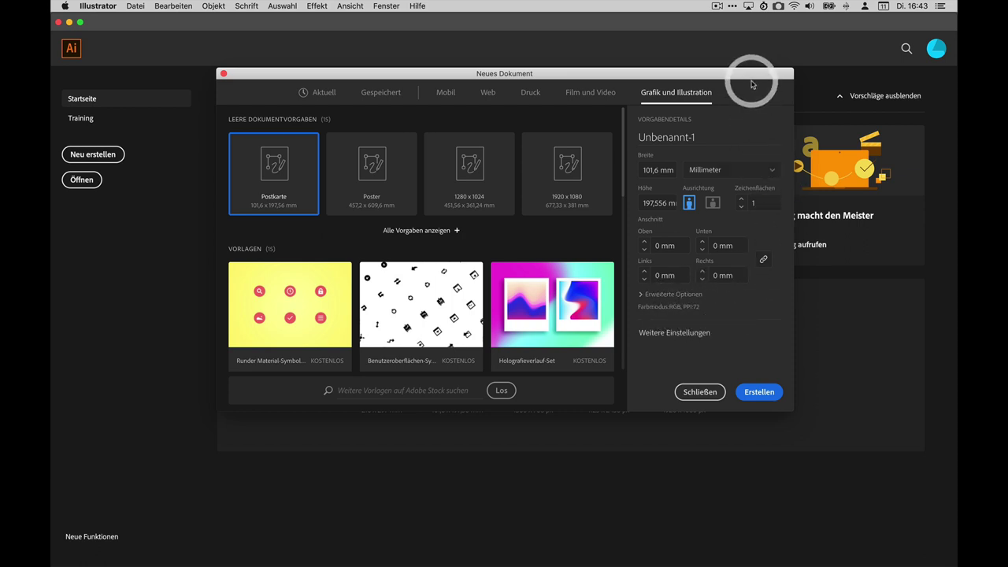
View the Druck presets, then close the New Document dialog without creating a file.
{"action": "left_click", "coordinate": [530, 93]}
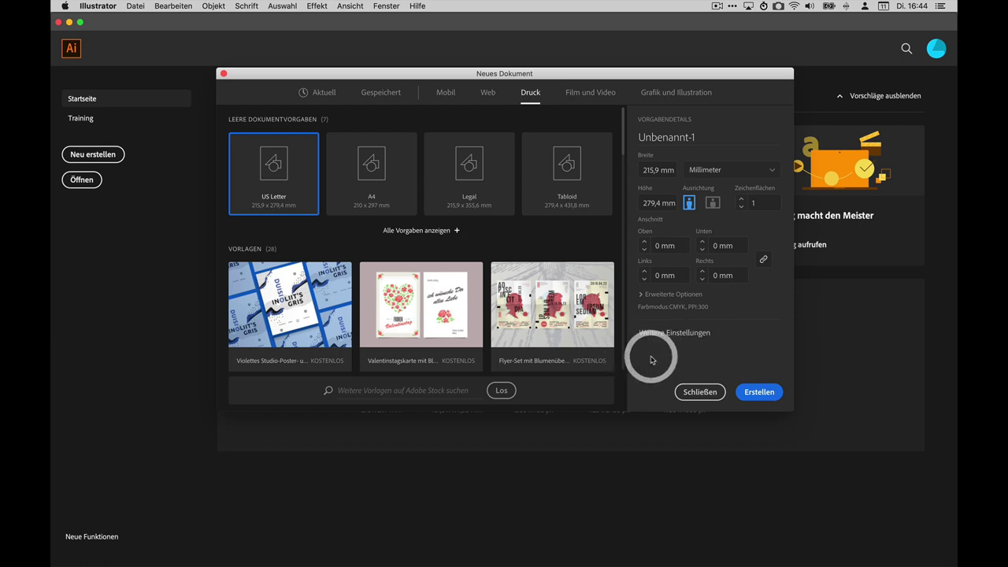
{"action": "left_click", "coordinate": [696, 398]}
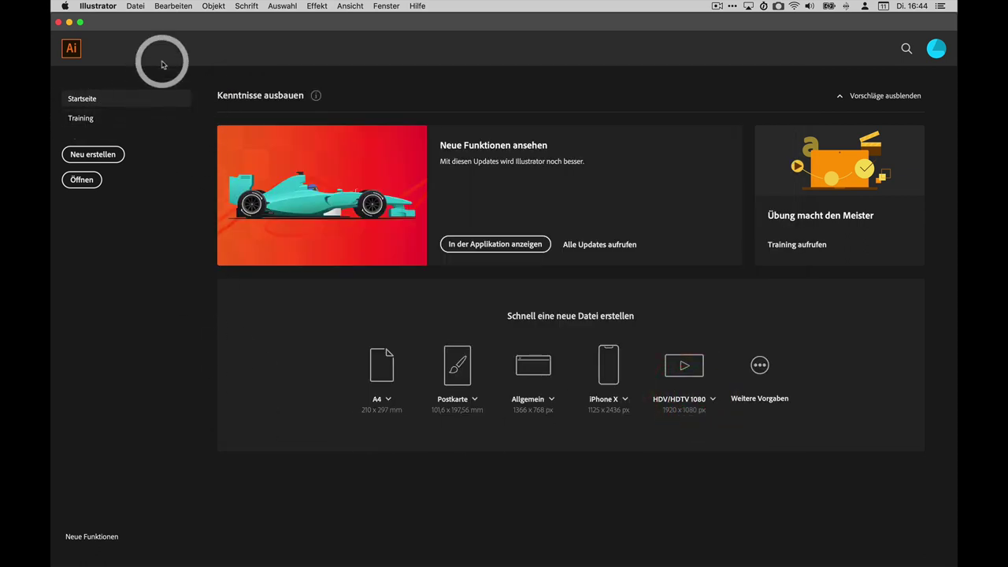
In General preferences, disable Startbildschirm, enable Gewohnte Benutzeroberfläche, and choose the light grey interface.
{"action": "left_click", "coordinate": [170, 6]}
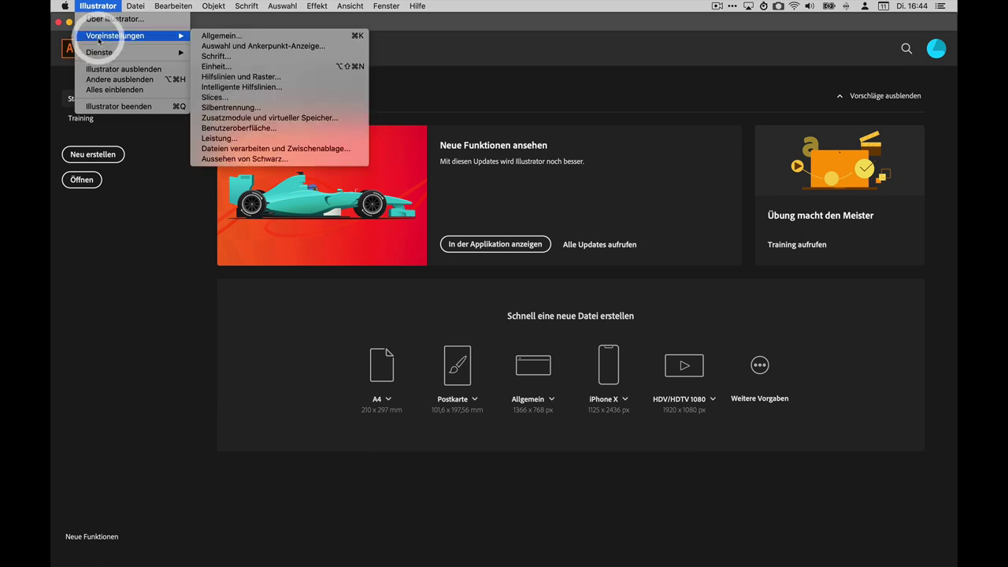
{"action": "mouse_move", "coordinate": [115, 36]}
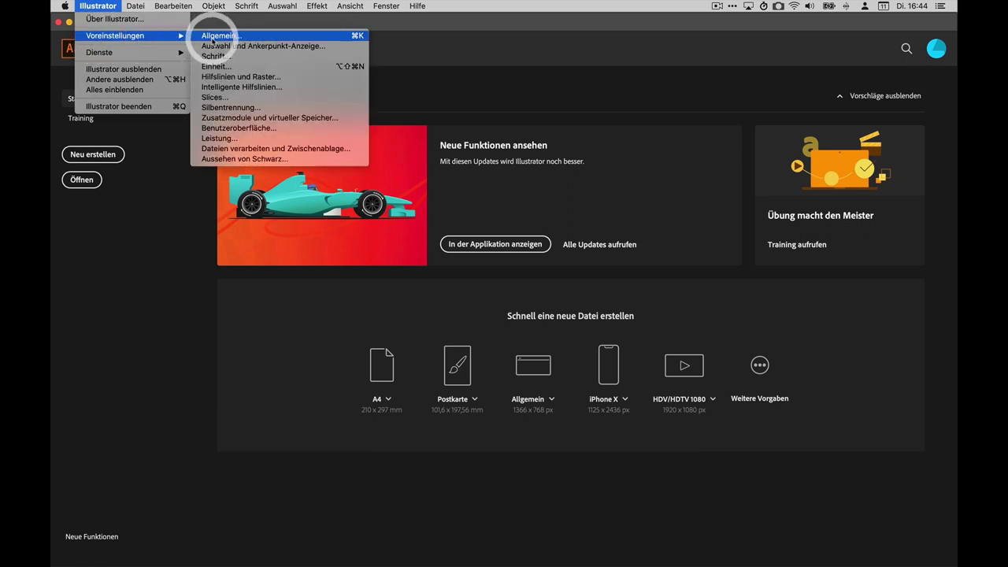
{"action": "left_click", "coordinate": [211, 38]}
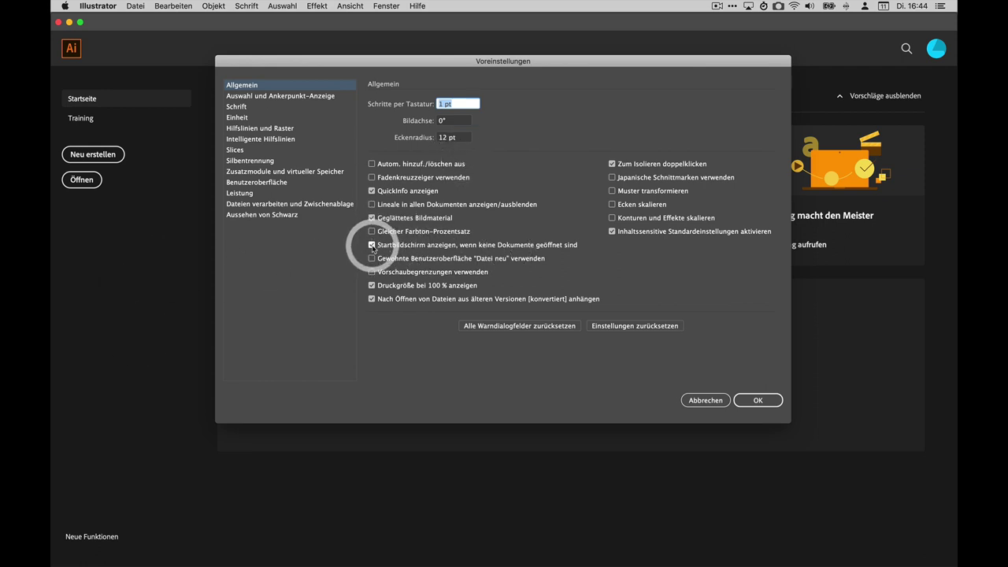
{"action": "left_click", "coordinate": [372, 246]}
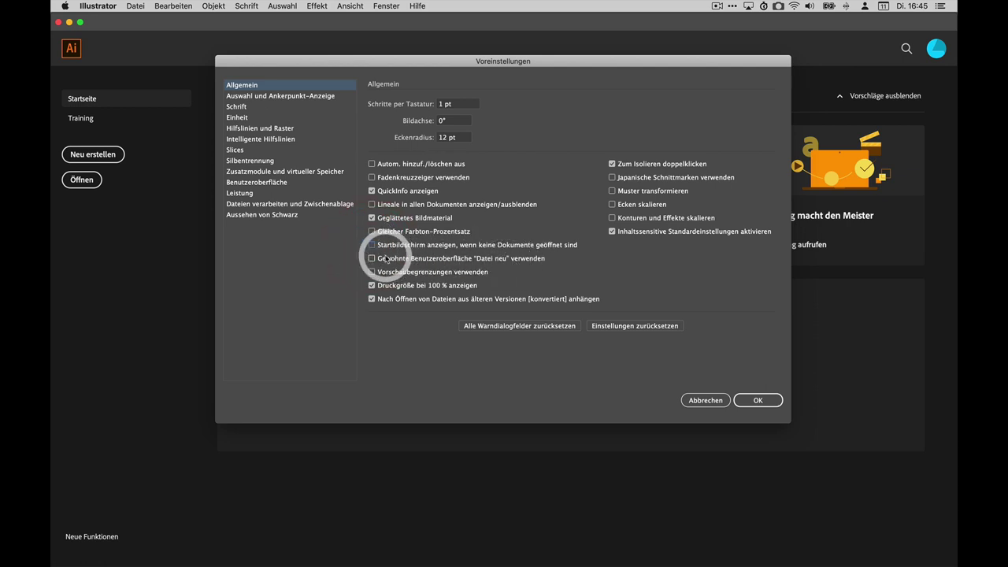
{"action": "left_click", "coordinate": [372, 259]}
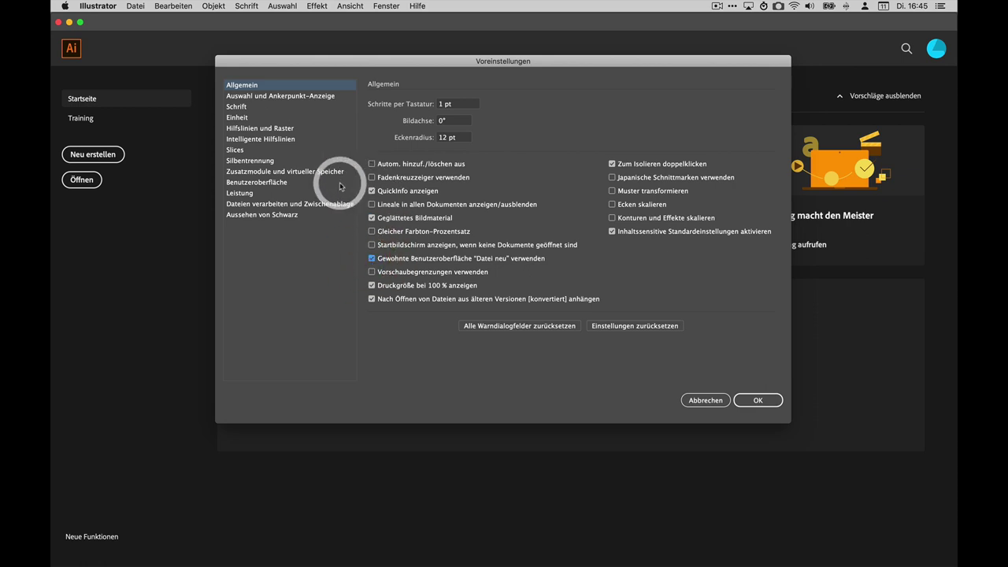
{"action": "left_click", "coordinate": [280, 186]}
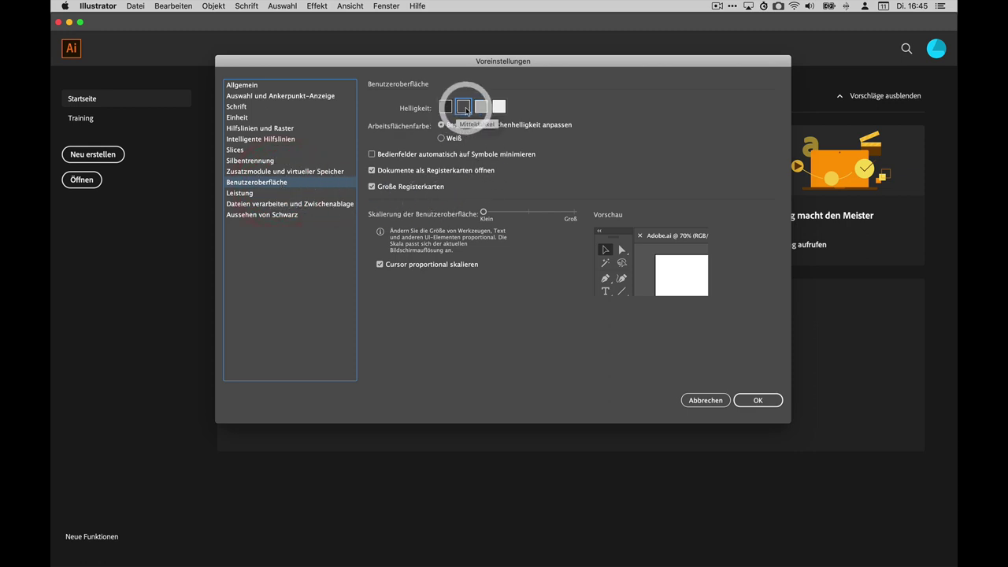
{"action": "left_click", "coordinate": [481, 108]}
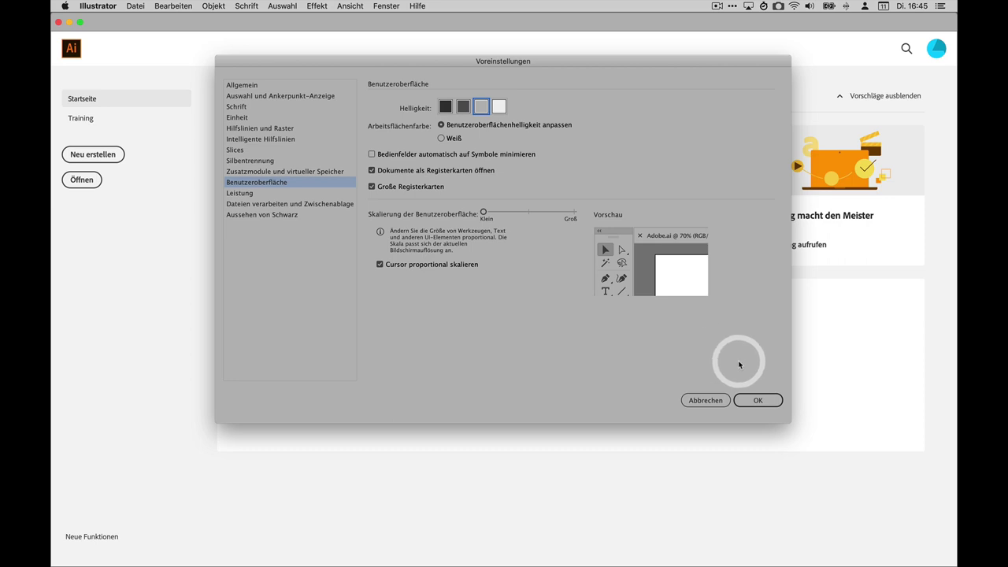
{"action": "left_click", "coordinate": [753, 401]}
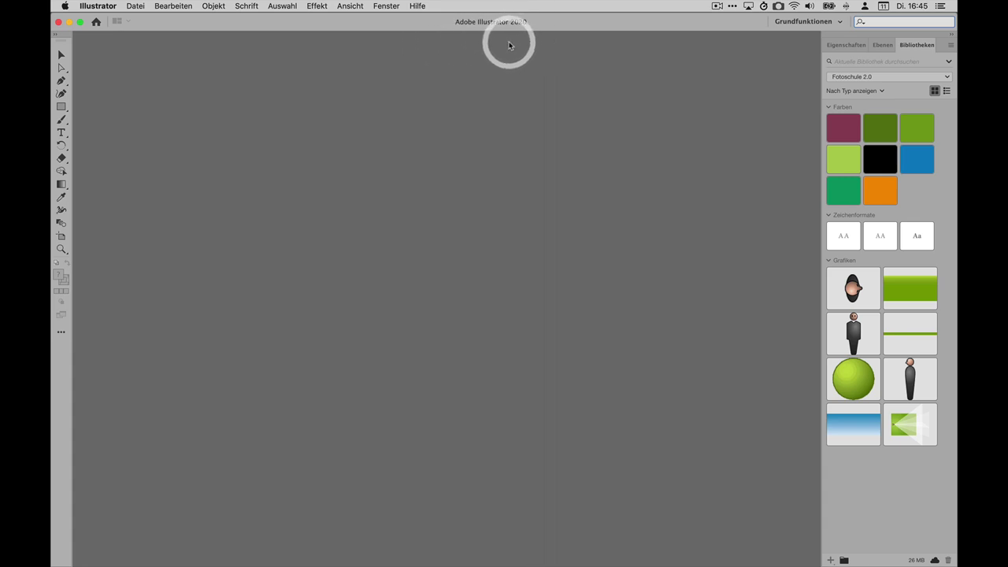
Bring Eigenschaften to the front, glance at the Fenster menu, and show the workspace list.
{"action": "left_click", "coordinate": [847, 46]}
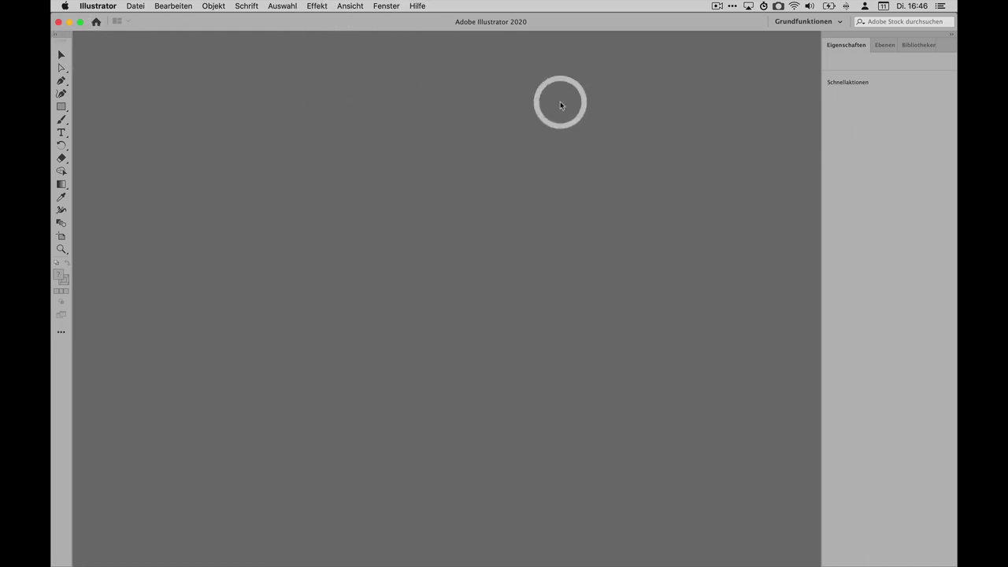
{"action": "left_click", "coordinate": [376, 5]}
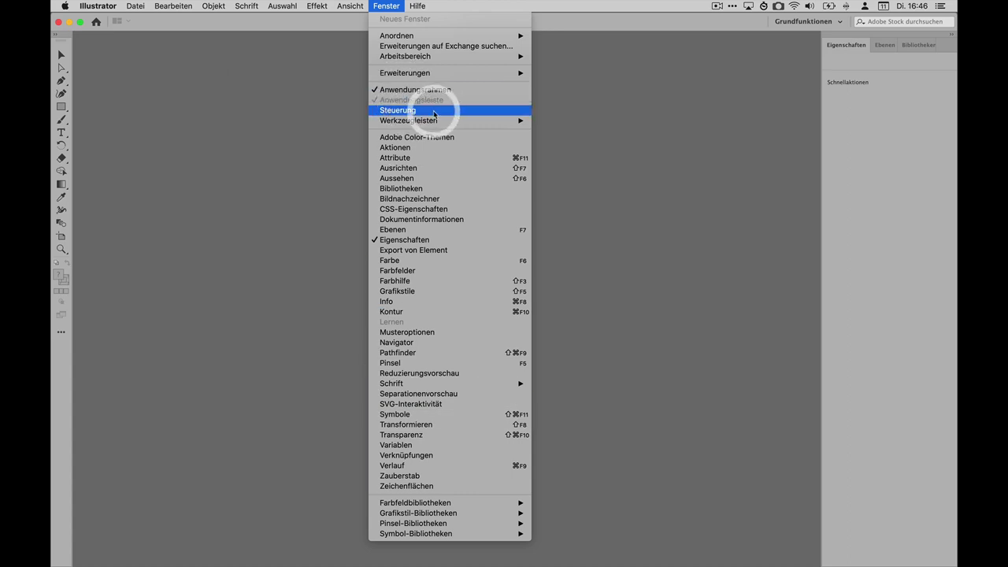
{"action": "left_click", "coordinate": [386, 6]}
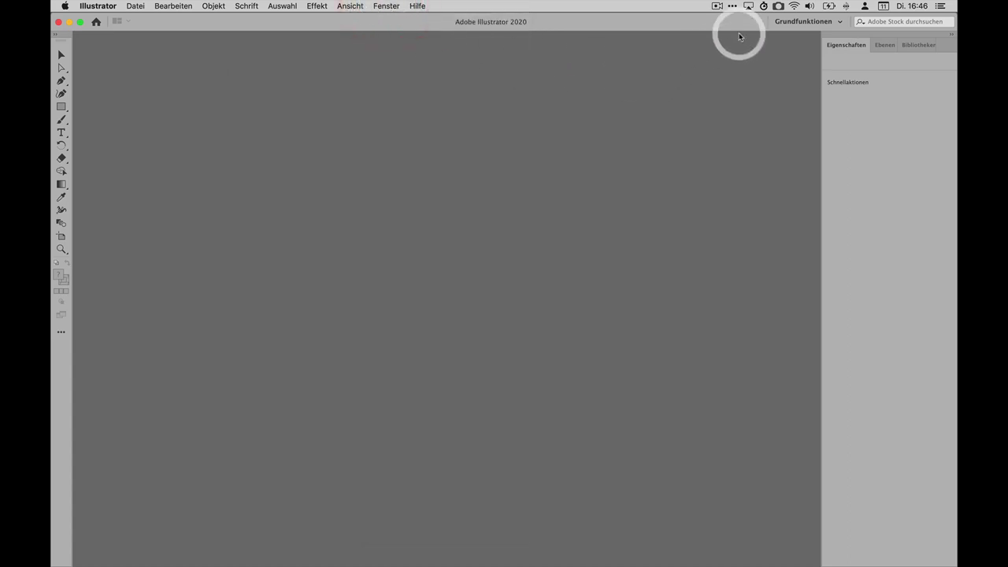
{"action": "left_click", "coordinate": [783, 22]}
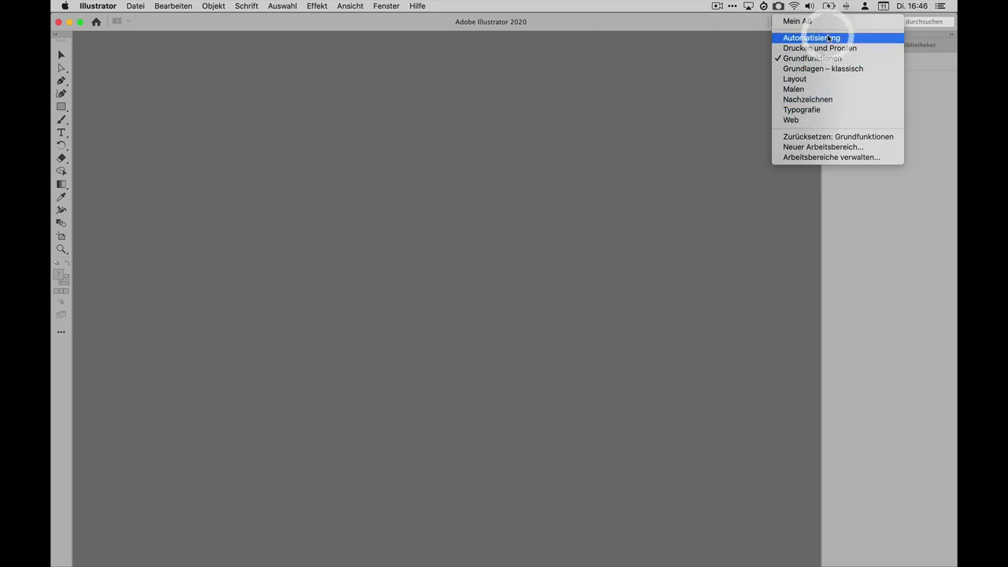
Try the Nachzeichnen and Automatisierung workspaces, finishing with Grundlagen – klassisch.
{"action": "left_click", "coordinate": [829, 100]}
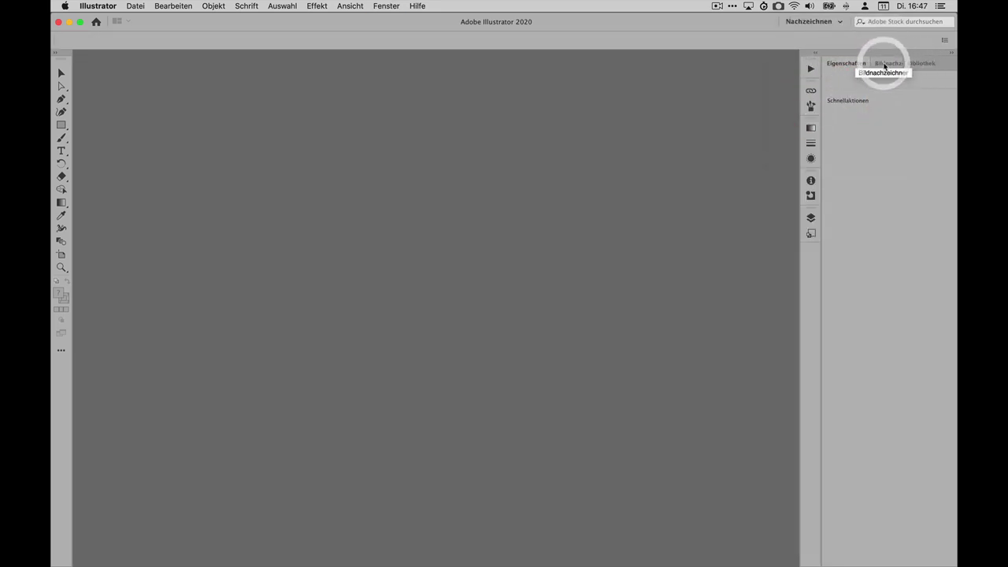
{"action": "left_click", "coordinate": [813, 22]}
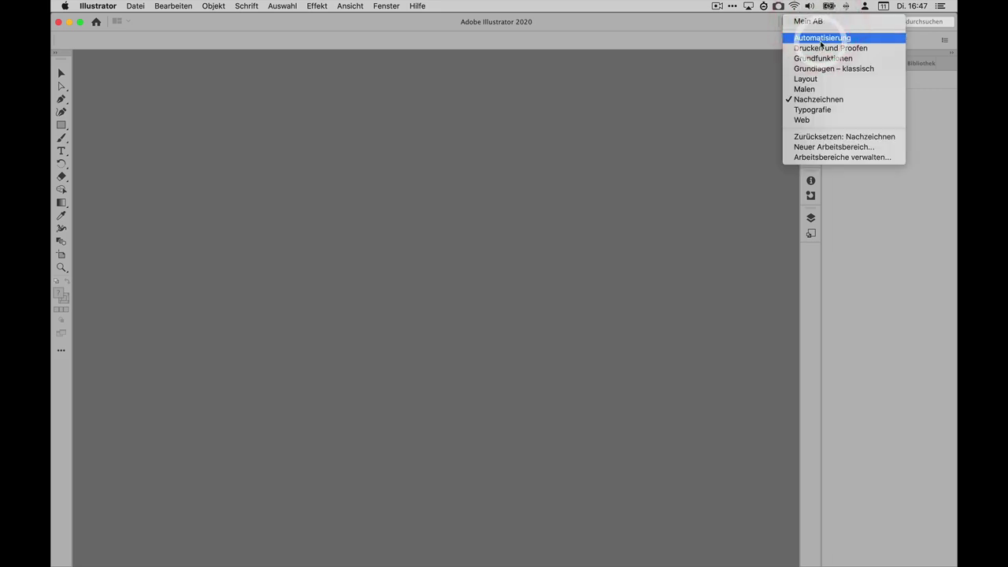
{"action": "left_click", "coordinate": [821, 39]}
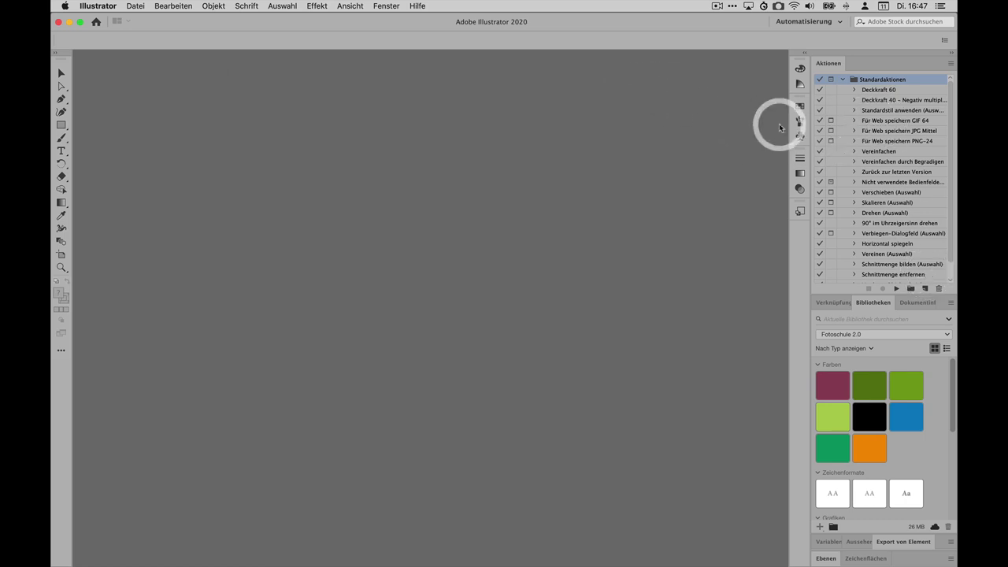
{"action": "left_click", "coordinate": [837, 22]}
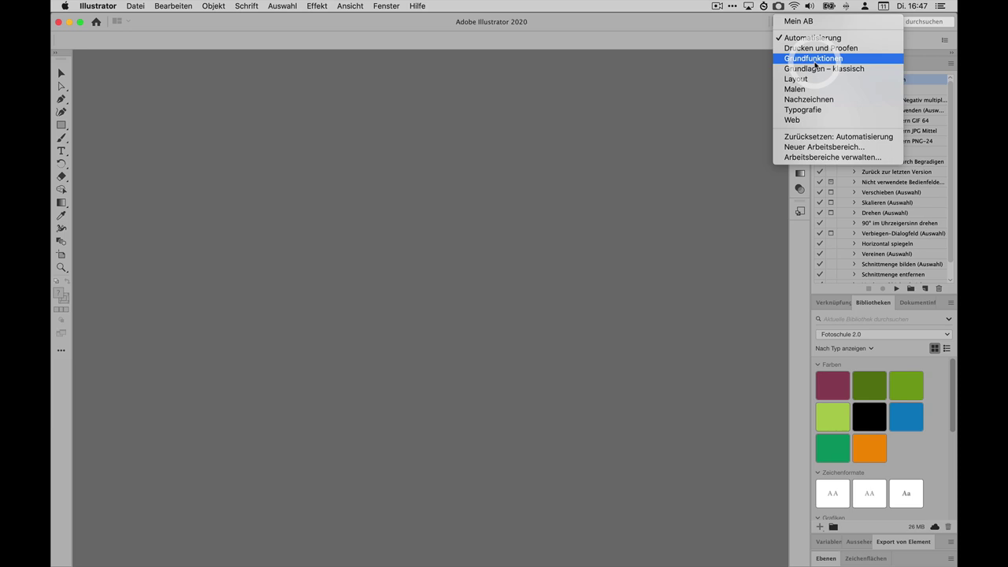
{"action": "left_click", "coordinate": [814, 70]}
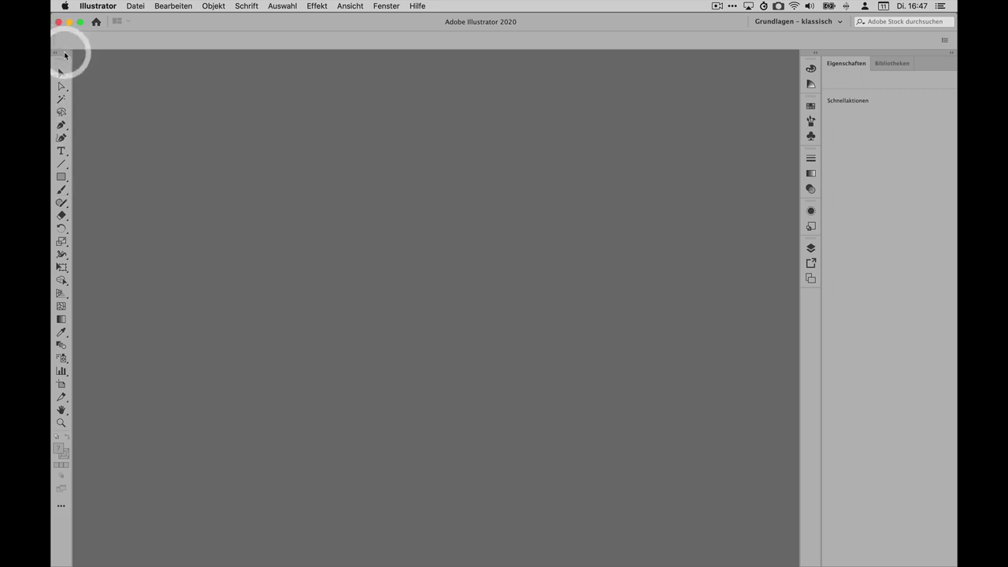
Float the toolbar, switch it to two columns, and dock it against the left window edge.
{"action": "left_click_drag", "start_coordinate": [66, 55], "coordinate": [198, 80]}
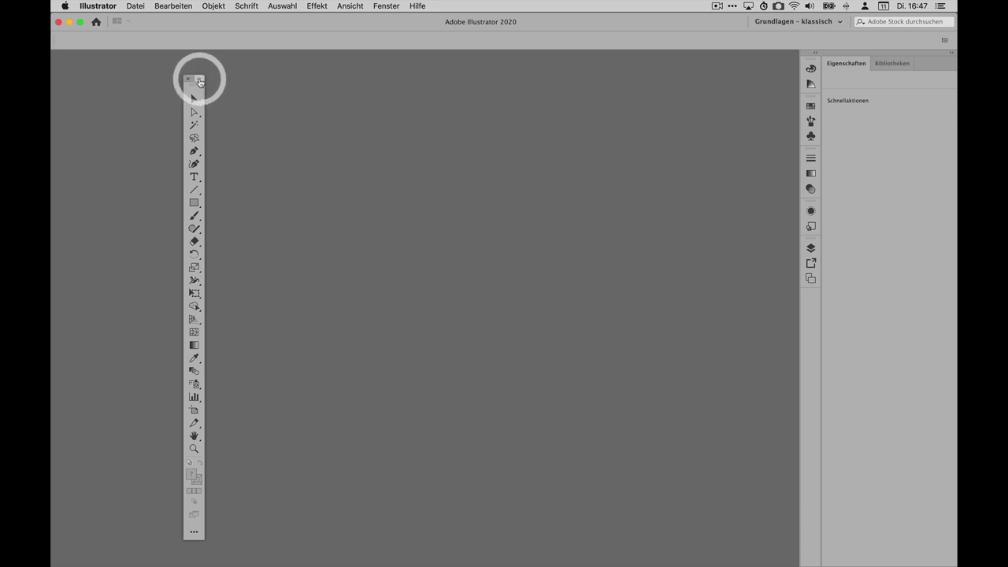
{"action": "left_click", "coordinate": [200, 80]}
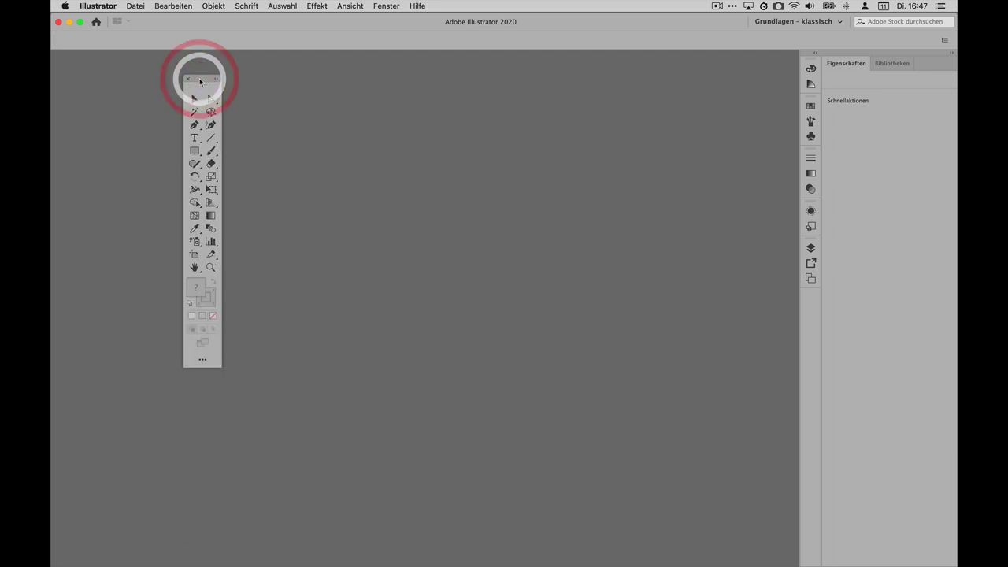
{"action": "left_click", "coordinate": [212, 80]}
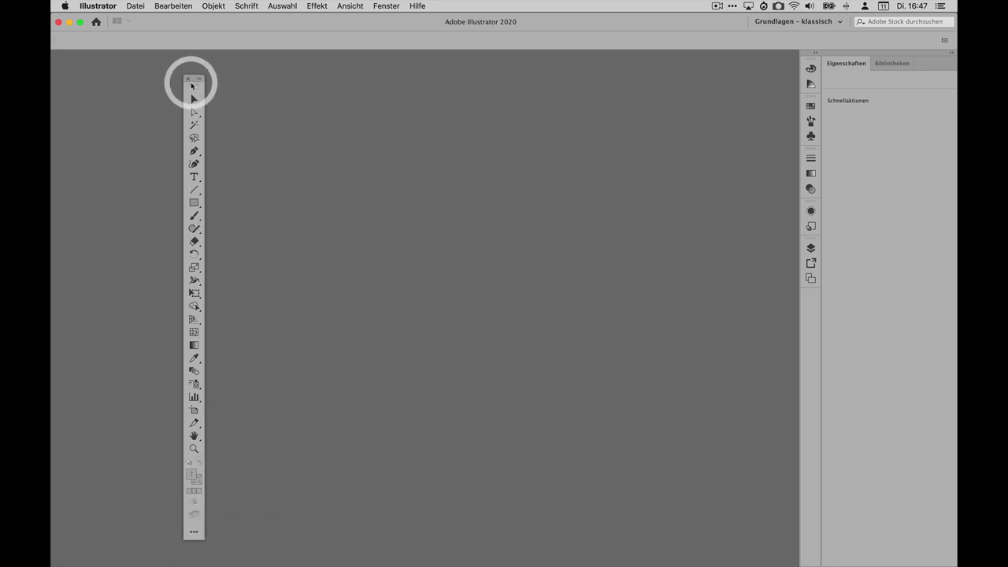
{"action": "left_click", "coordinate": [198, 79]}
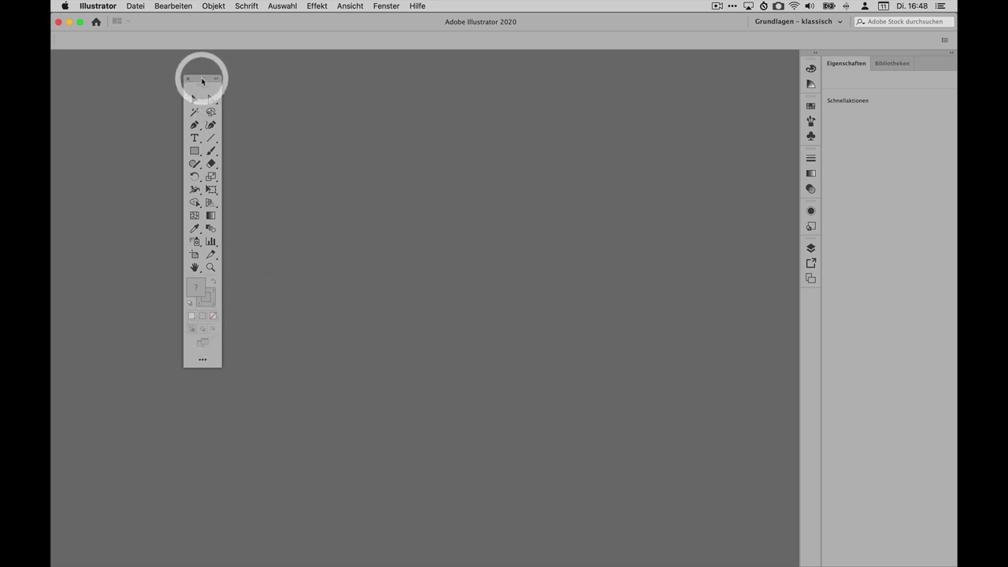
{"action": "left_click_drag", "start_coordinate": [202, 81], "coordinate": [54, 81]}
{"action": "left_click", "coordinate": [81, 79]}
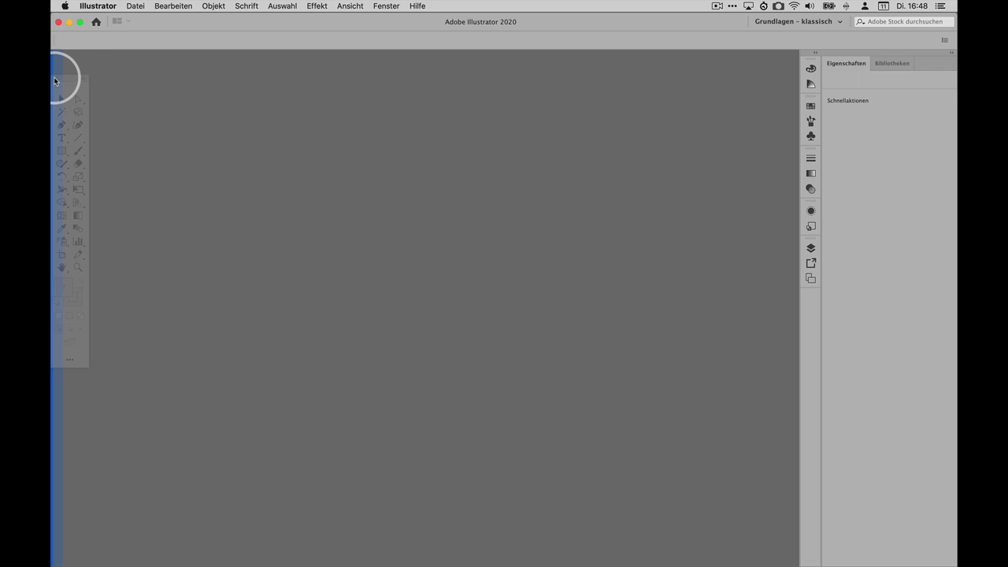
{"action": "left_click_drag", "start_coordinate": [54, 81], "coordinate": [56, 77]}
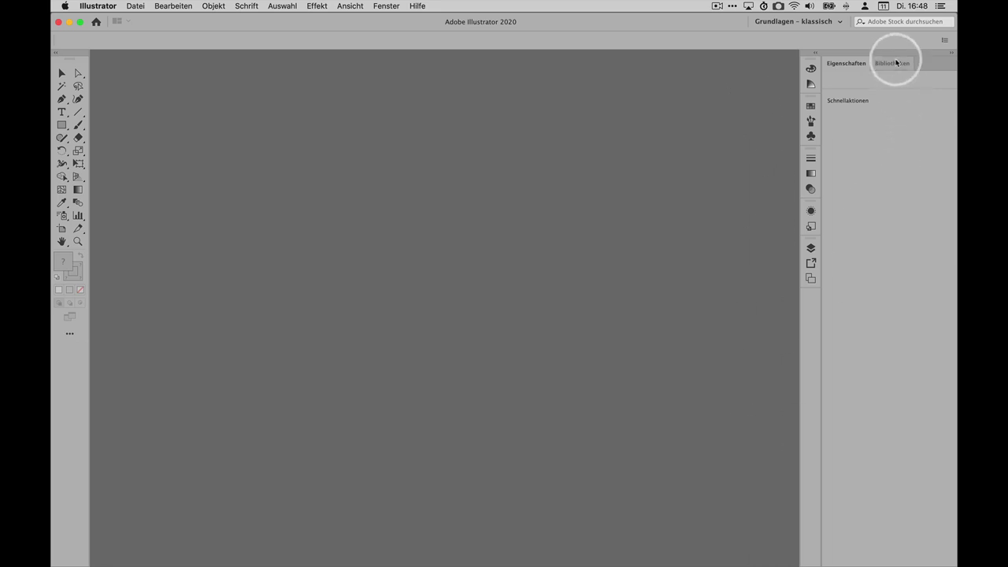
{"action": "left_click_drag", "start_coordinate": [895, 57], "coordinate": [777, 76]}
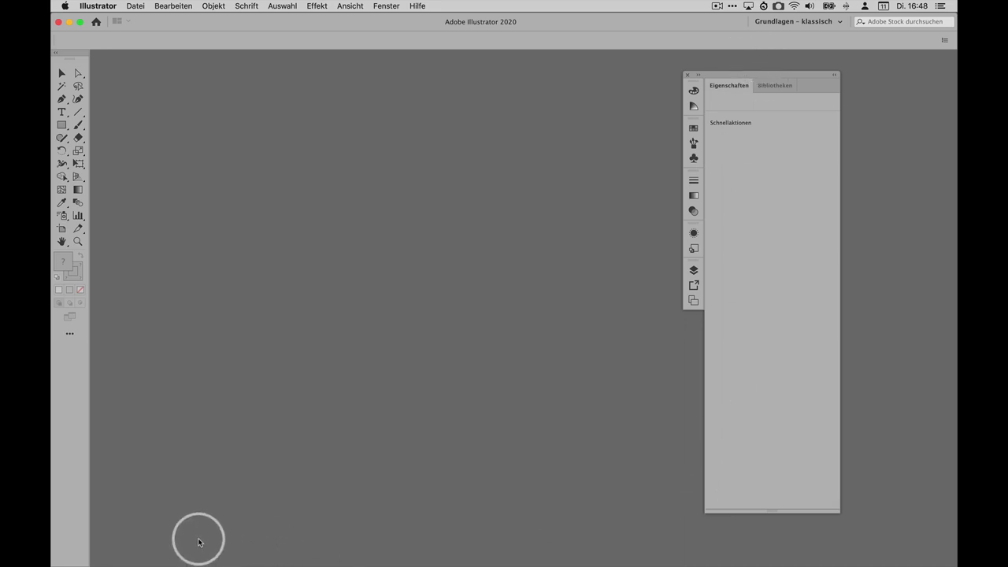
{"action": "left_click_drag", "start_coordinate": [748, 79], "coordinate": [952, 82]}
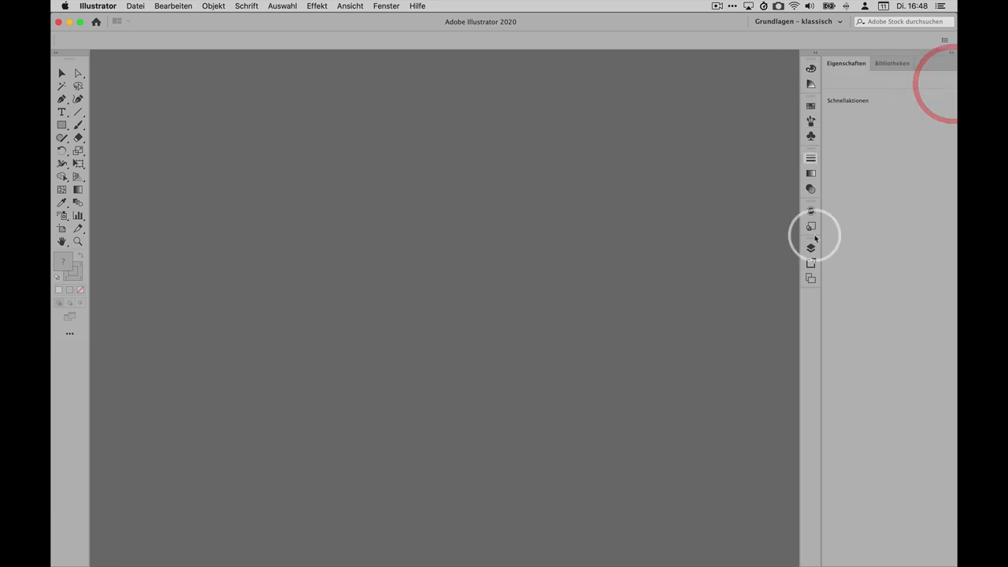
{"action": "left_click", "coordinate": [349, 6]}
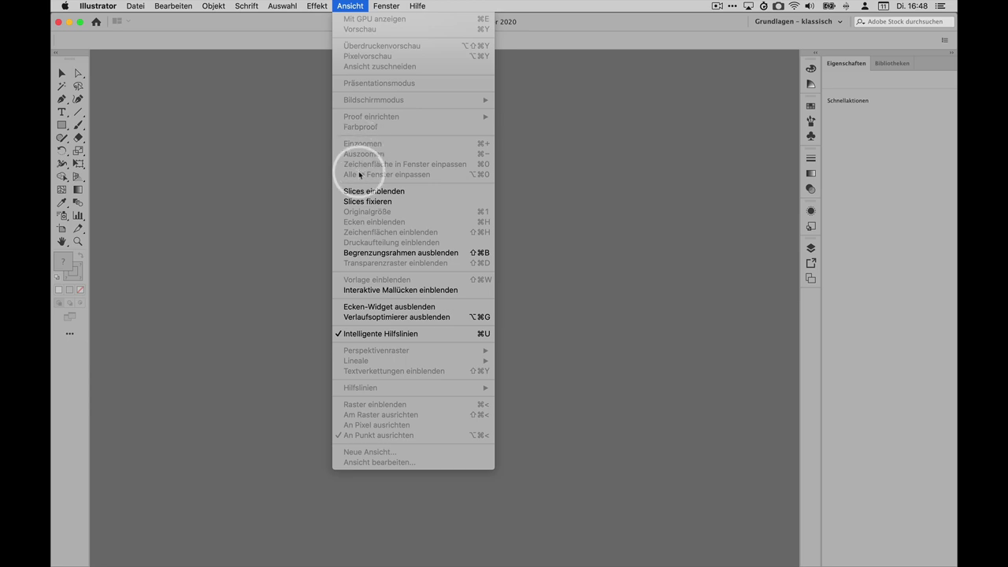
{"action": "left_click", "coordinate": [929, 166]}
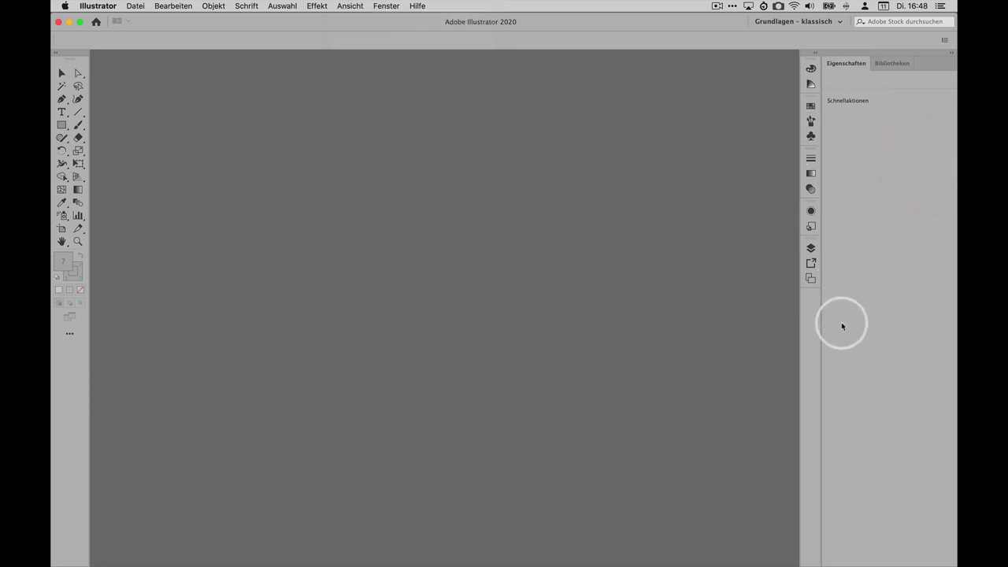
{"action": "left_click", "coordinate": [54, 53]}
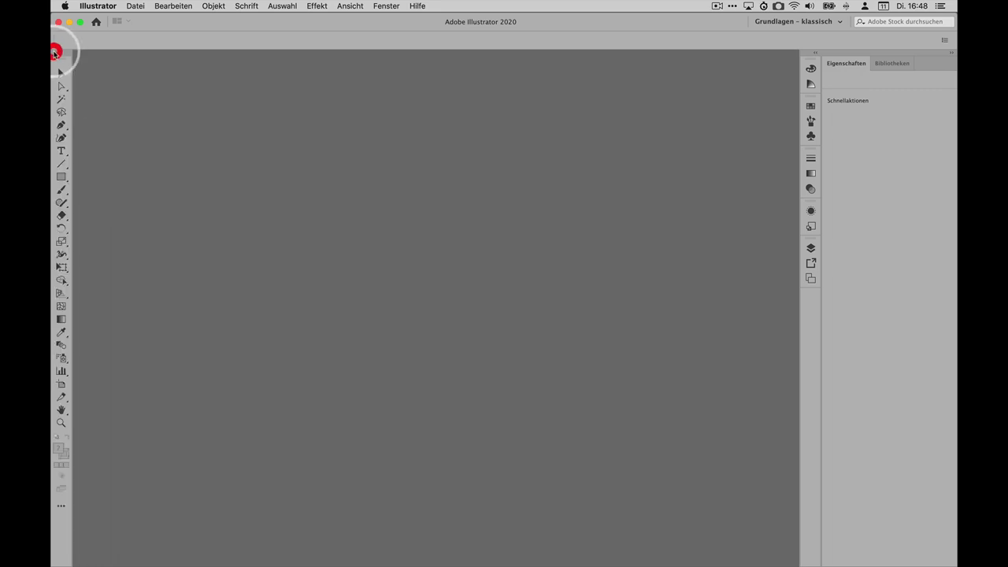
{"action": "left_click", "coordinate": [54, 53]}
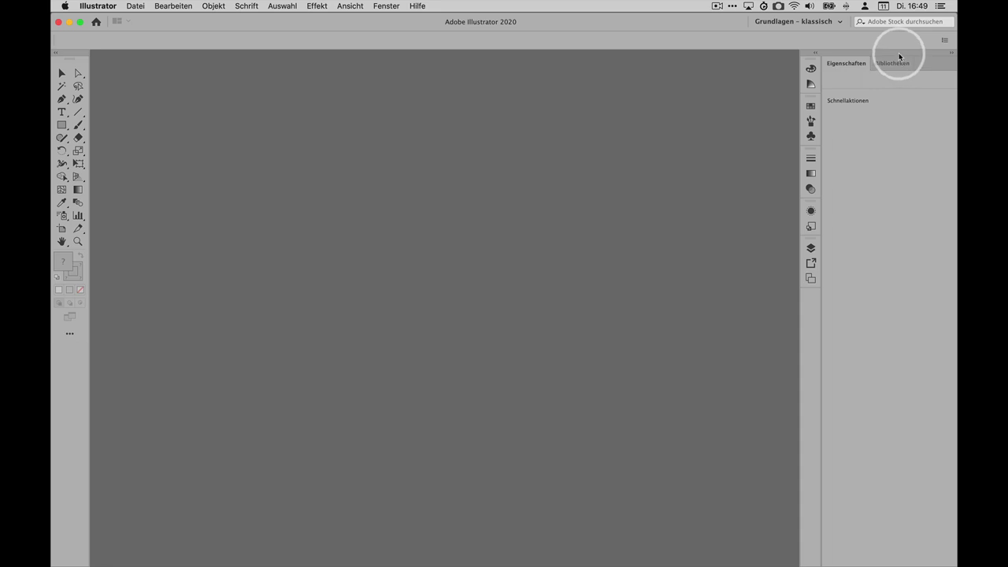
Drag the Eigenschaften/Bibliotheken group into the canvas and pull Eigenschaften out of it.
{"action": "left_click_drag", "start_coordinate": [899, 54], "coordinate": [527, 60]}
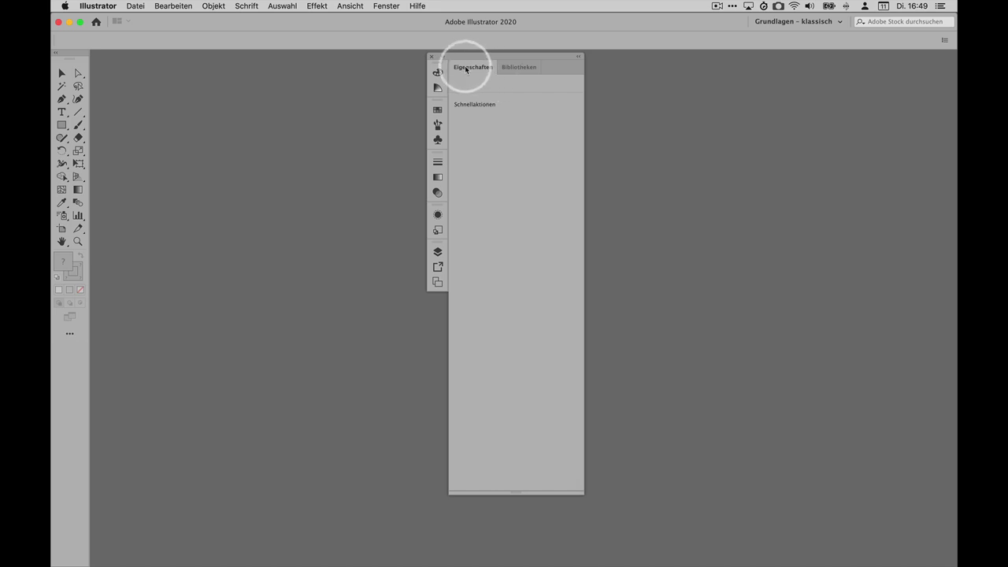
{"action": "left_click_drag", "start_coordinate": [492, 70], "coordinate": [951, 223]}
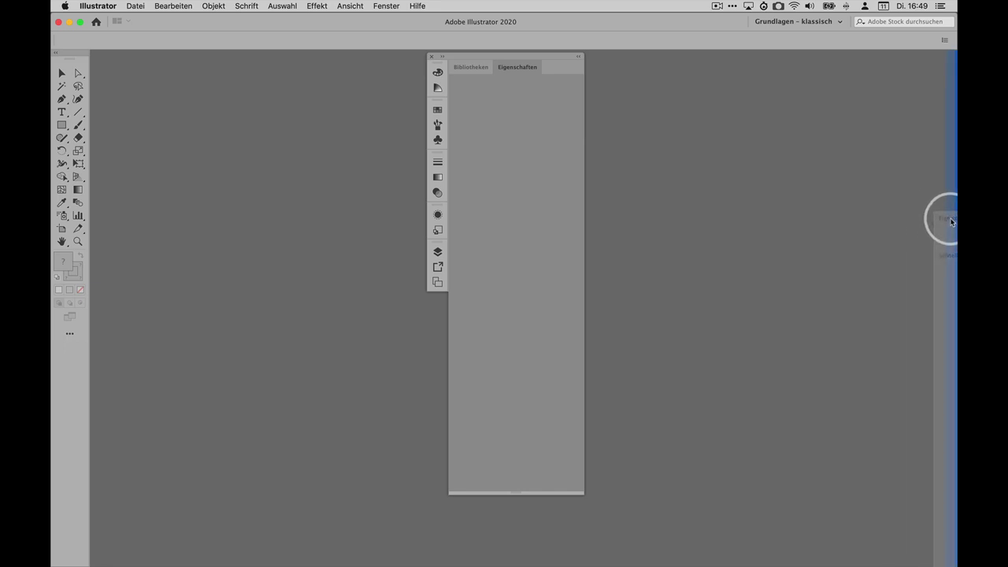
Dock Eigenschaften alone on the right edge and close the separated Bibliotheken panel.
{"action": "left_click_drag", "start_coordinate": [952, 222], "coordinate": [950, 220]}
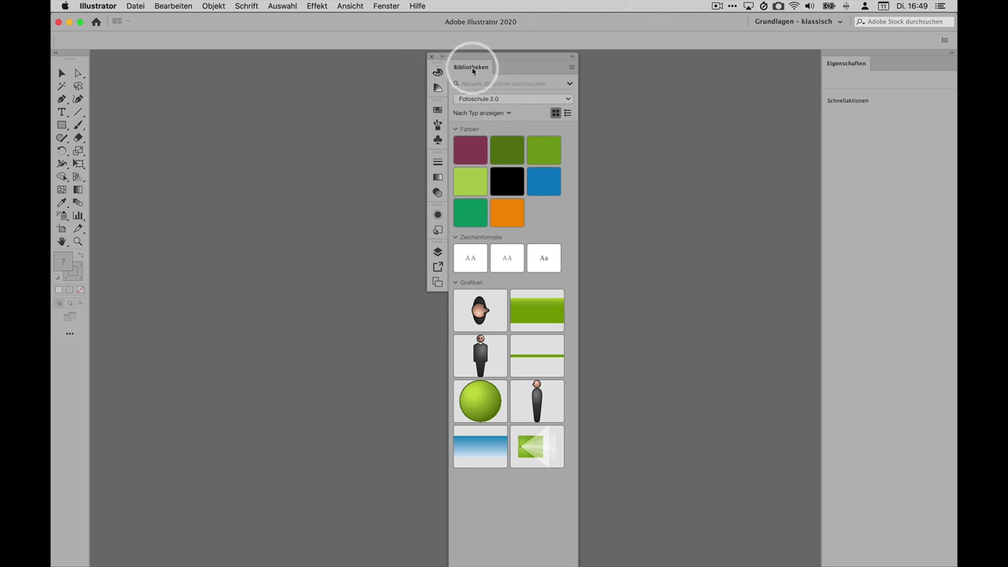
{"action": "left_click_drag", "start_coordinate": [473, 71], "coordinate": [639, 74]}
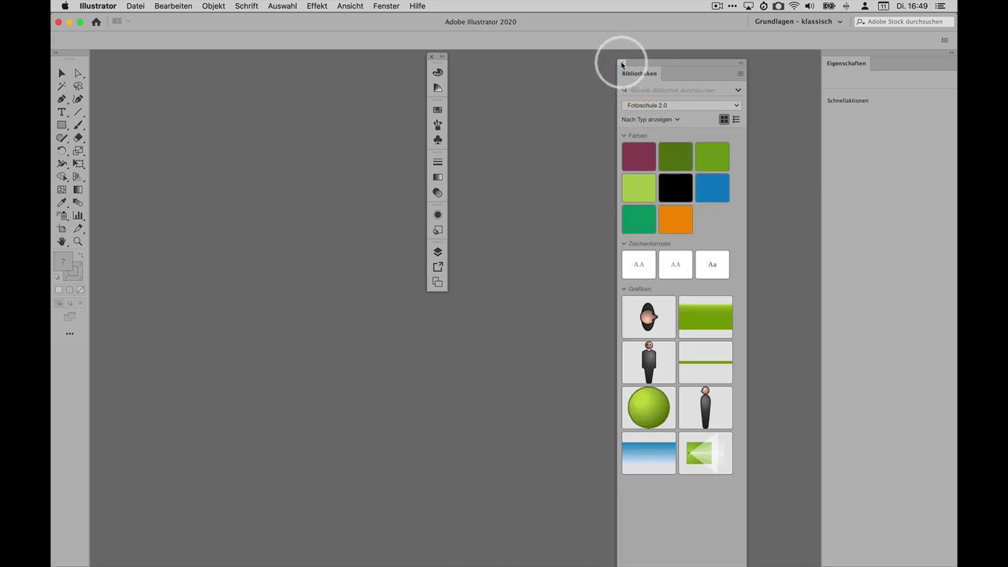
{"action": "left_click", "coordinate": [621, 63]}
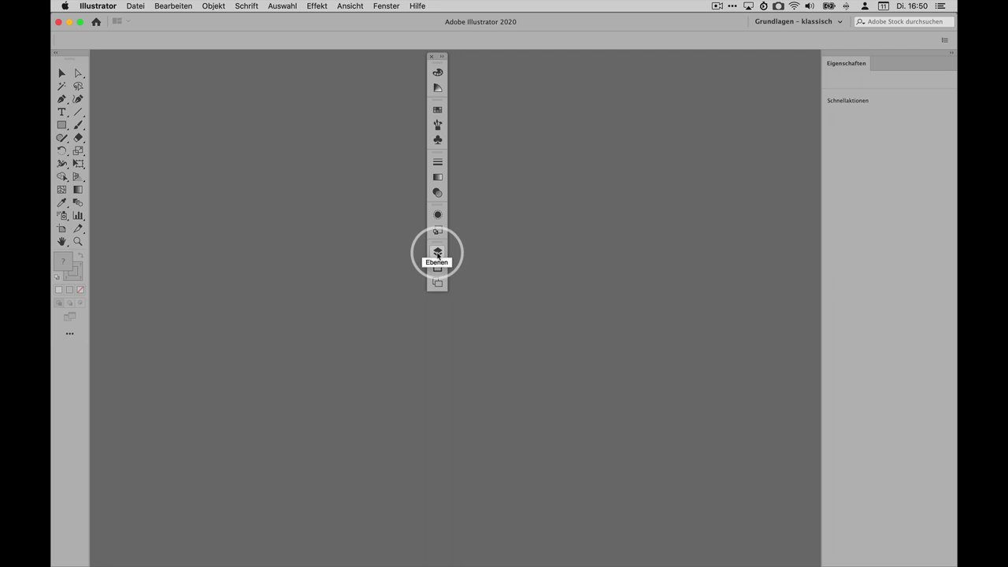
Preview Farbe, Farbhilfe, Farbfelder, Pinsel, Symbole, Kontur, Transparenz and Aussehen, ending back on Farbe.
{"action": "left_click", "coordinate": [437, 72]}
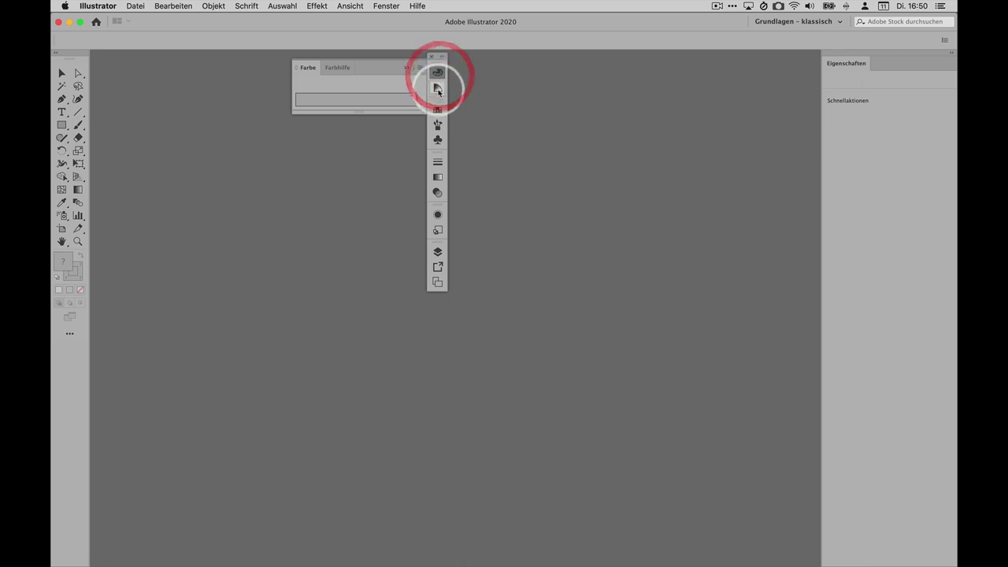
{"action": "left_click", "coordinate": [438, 89]}
{"action": "left_click", "coordinate": [438, 108]}
{"action": "left_click", "coordinate": [437, 126]}
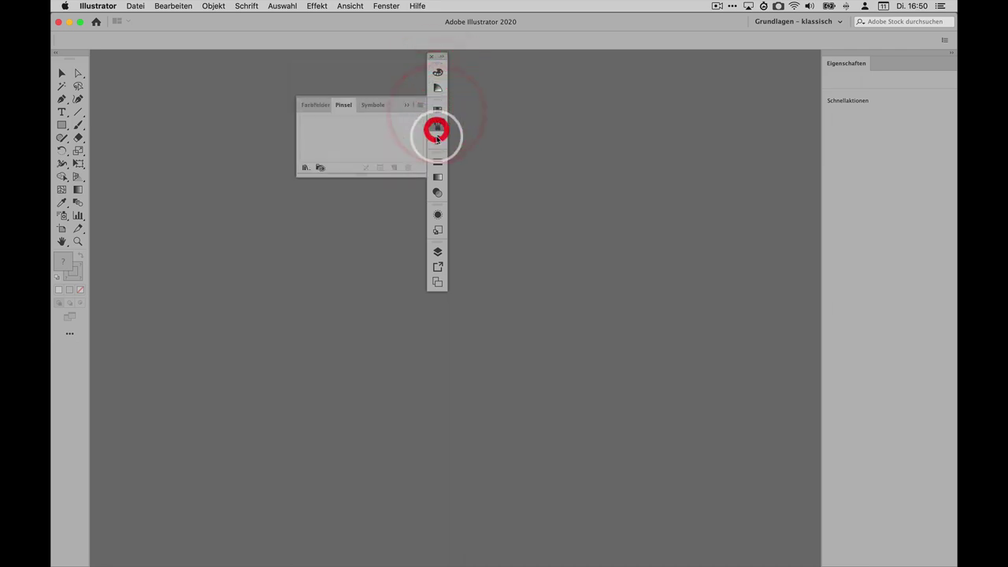
{"action": "left_click", "coordinate": [438, 139]}
{"action": "left_click", "coordinate": [438, 164]}
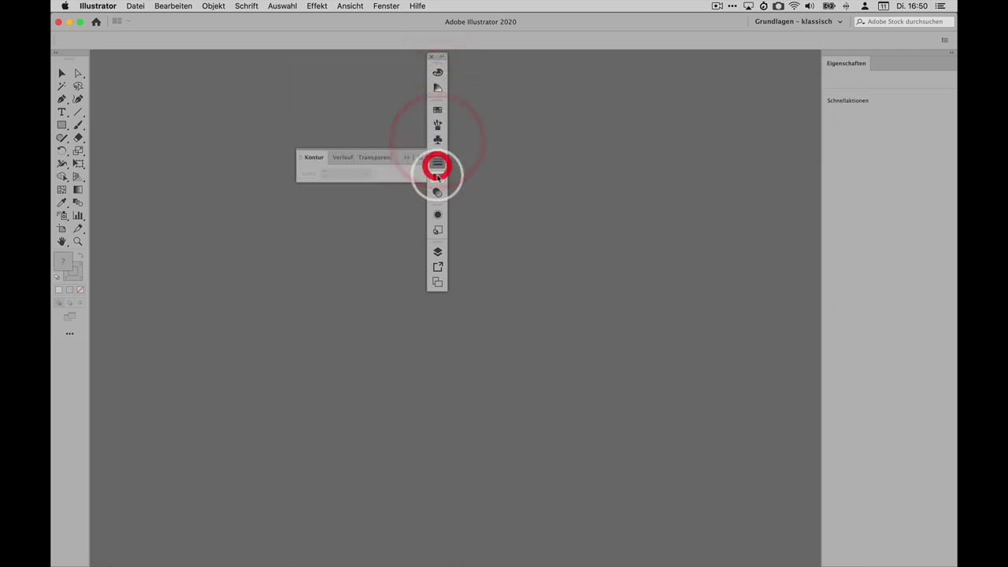
{"action": "left_click", "coordinate": [438, 193]}
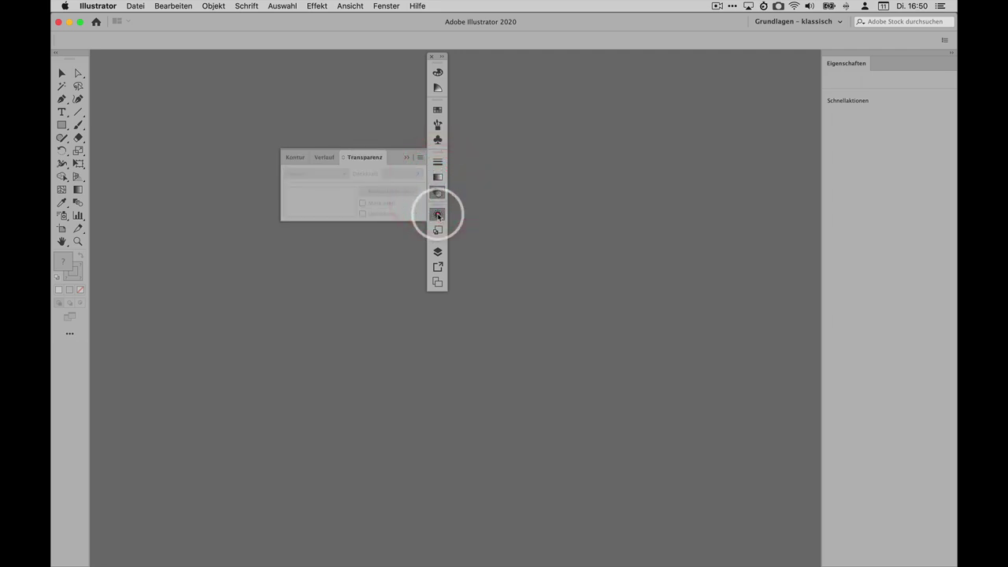
{"action": "left_click", "coordinate": [438, 215]}
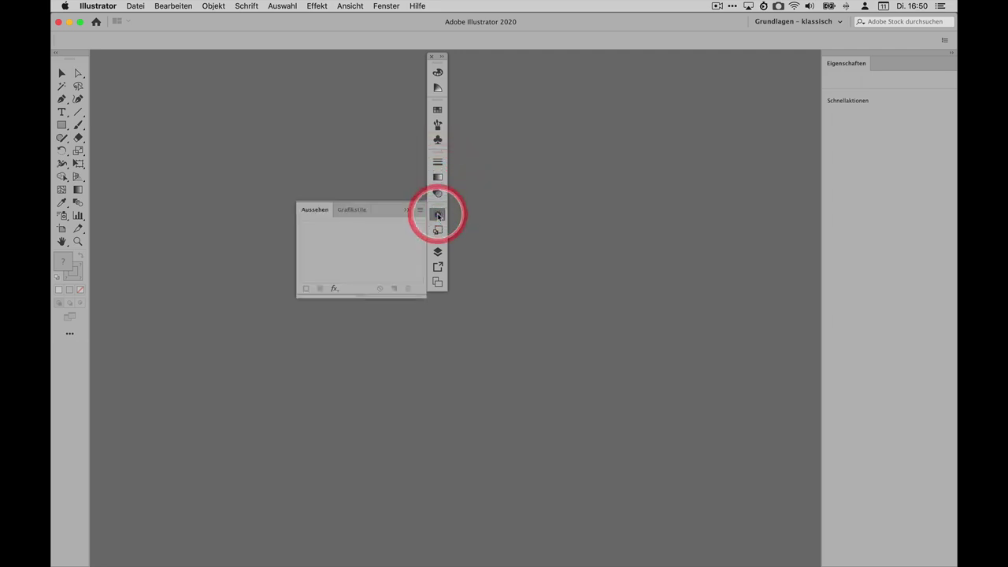
{"action": "left_click", "coordinate": [438, 72]}
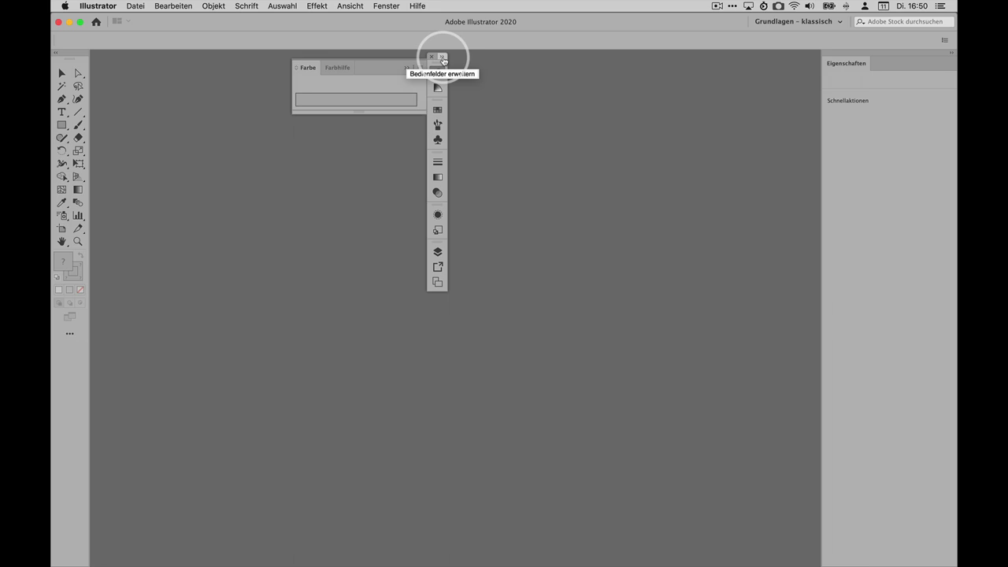
Expand the floating panel column and dock Ebenen beside Eigenschaften in the right dock.
{"action": "left_click", "coordinate": [442, 58]}
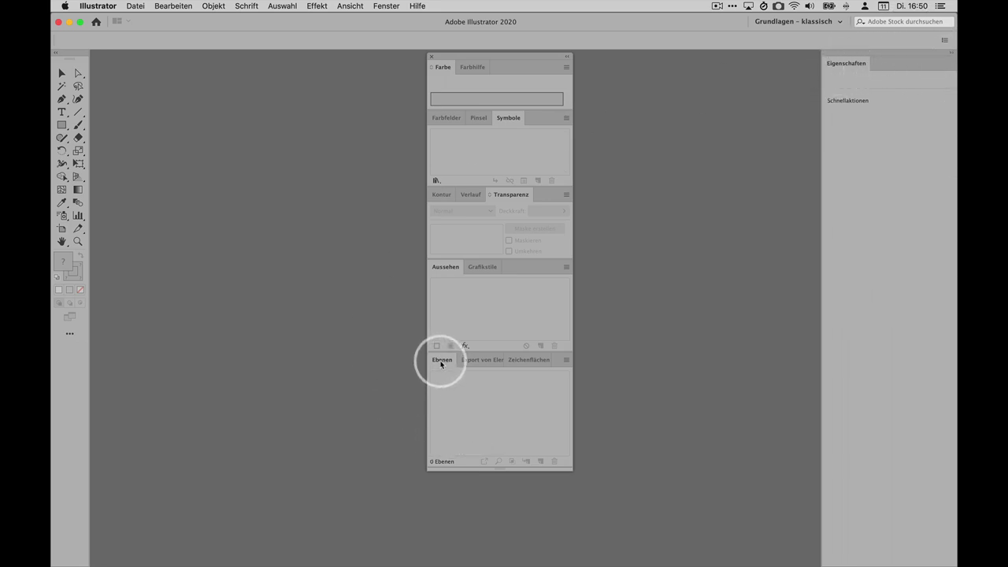
{"action": "mouse_move", "coordinate": [441, 364]}
{"action": "left_mouse_down"}
{"action": "mouse_move", "coordinate": [918, 97]}
{"action": "mouse_move", "coordinate": [905, 67]}
{"action": "left_mouse_up"}
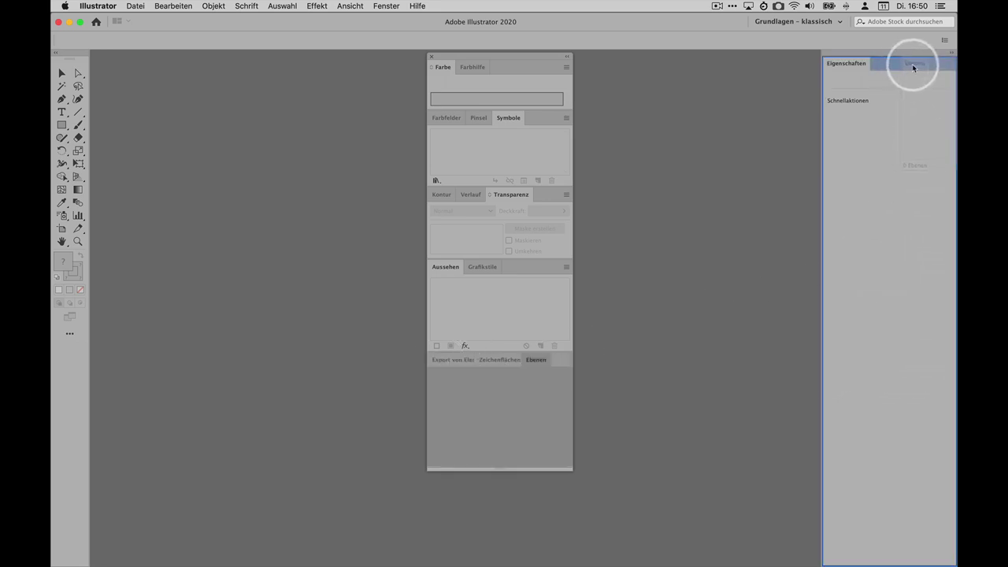
{"action": "left_click_drag", "start_coordinate": [908, 67], "coordinate": [910, 67]}
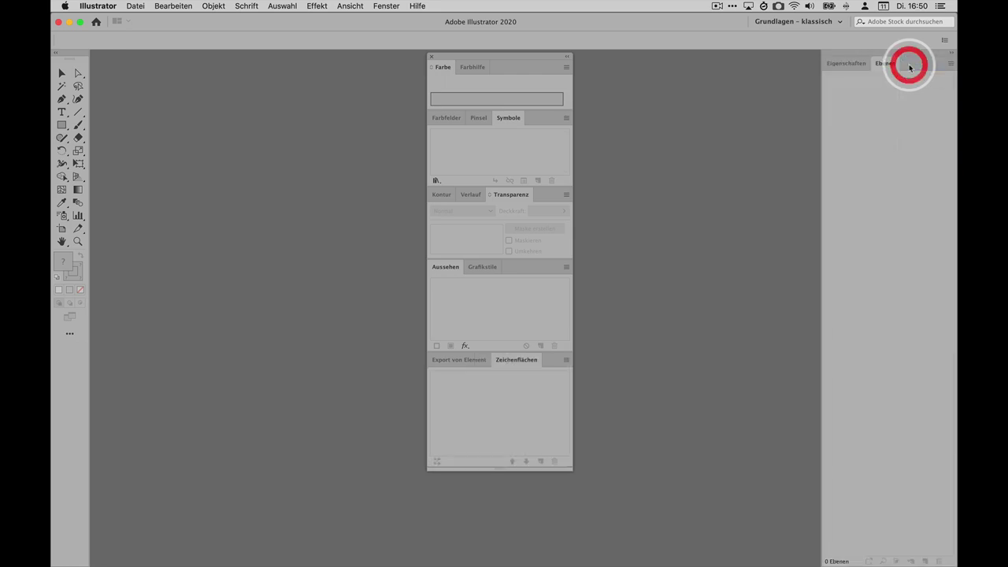
{"action": "left_click", "coordinate": [843, 63]}
{"action": "left_click", "coordinate": [893, 66]}
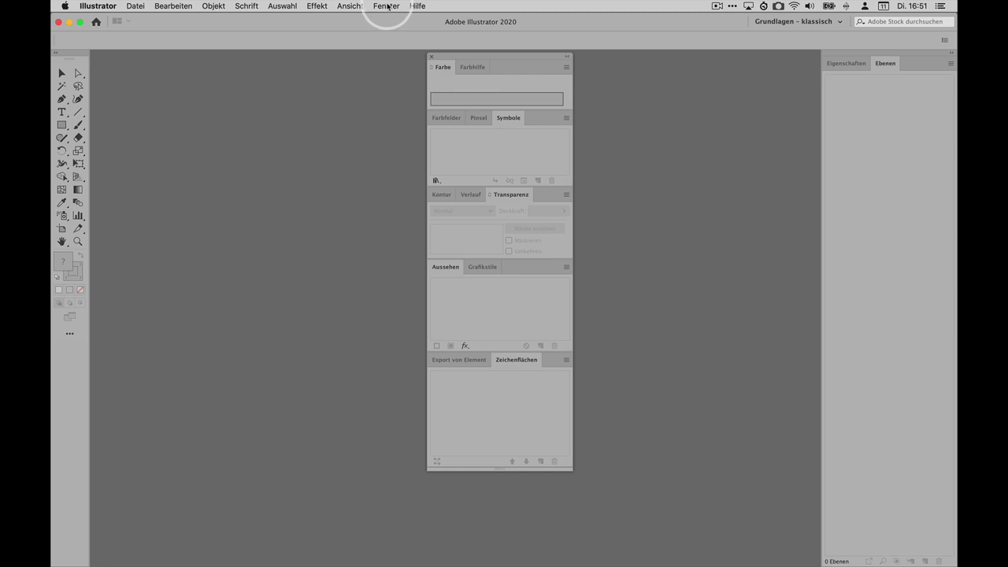
Open the Pathfinder panel and dock it above Eigenschaften and Ebenen in the right dock.
{"action": "left_click", "coordinate": [388, 6]}
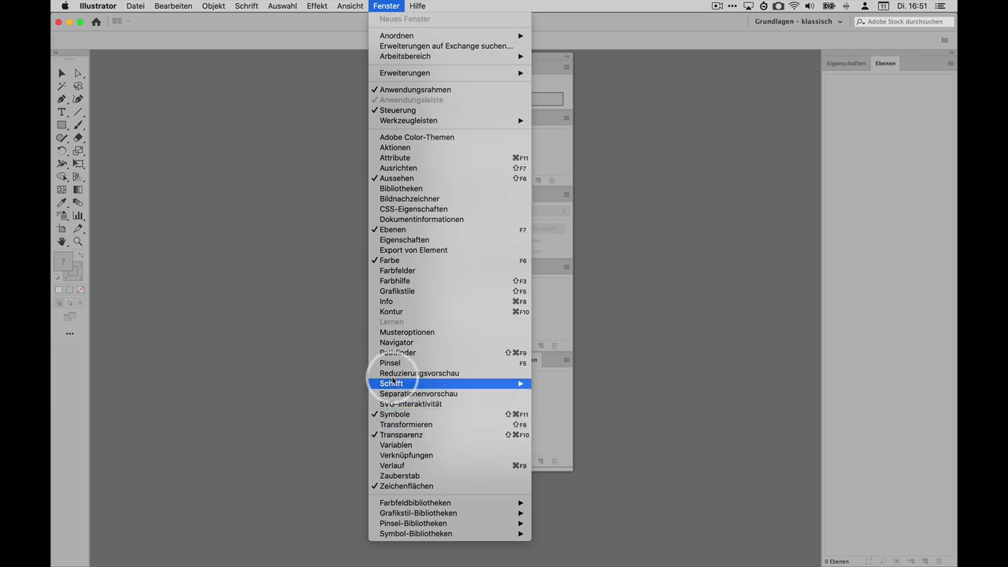
{"action": "left_click", "coordinate": [392, 353]}
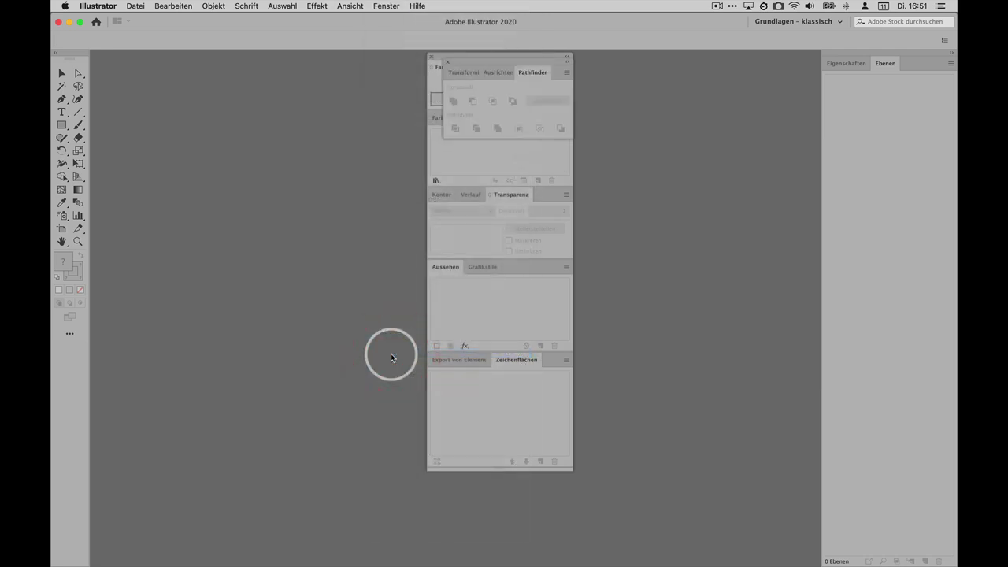
{"action": "left_click_drag", "start_coordinate": [522, 63], "coordinate": [702, 96]}
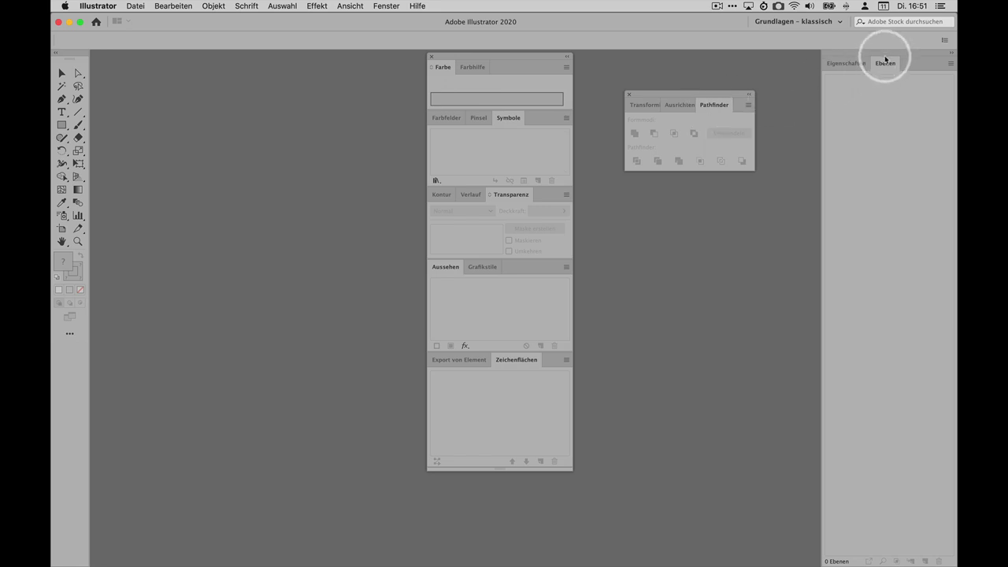
{"action": "left_click", "coordinate": [713, 109]}
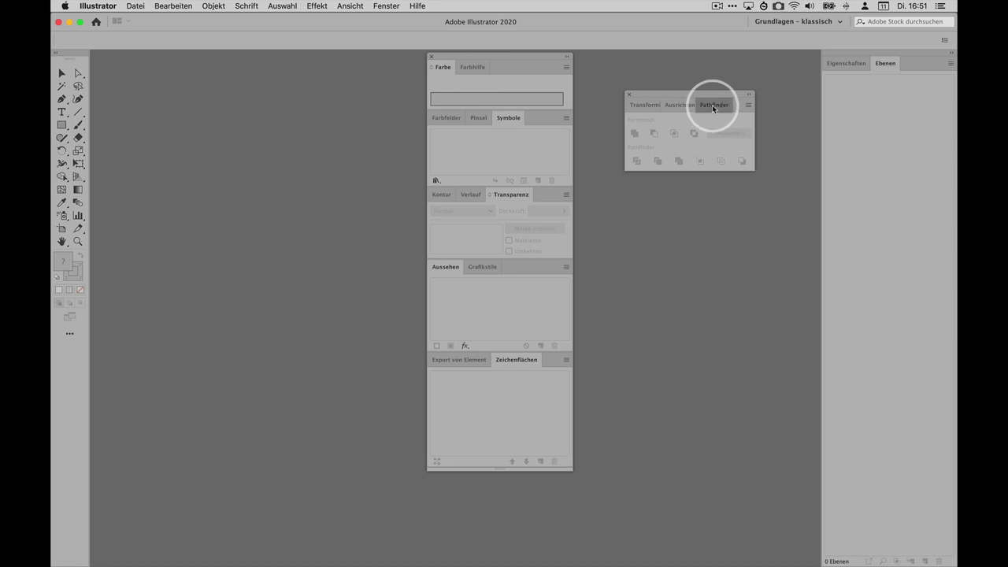
{"action": "left_click_drag", "start_coordinate": [712, 109], "coordinate": [891, 58]}
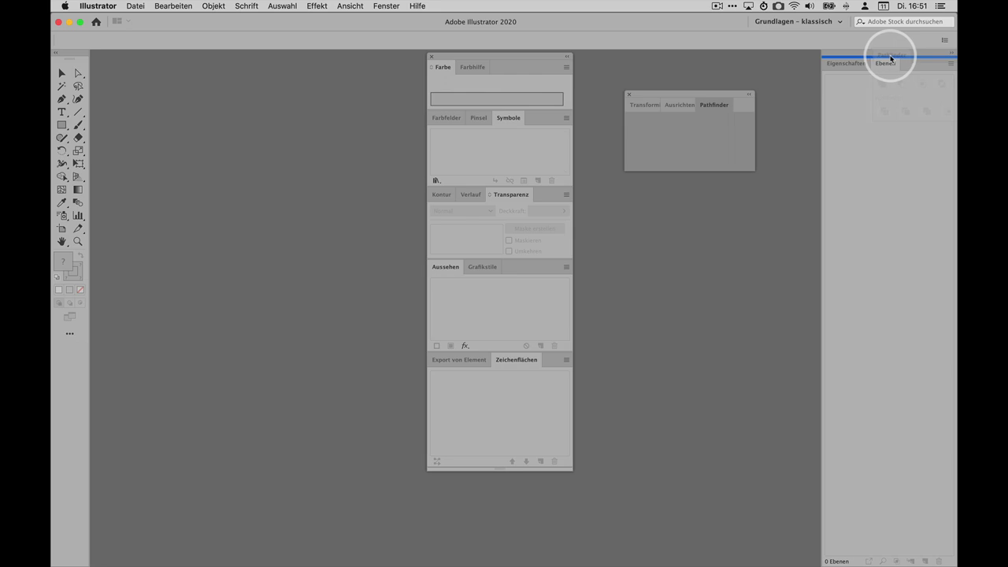
{"action": "left_click_drag", "start_coordinate": [890, 58], "coordinate": [889, 58]}
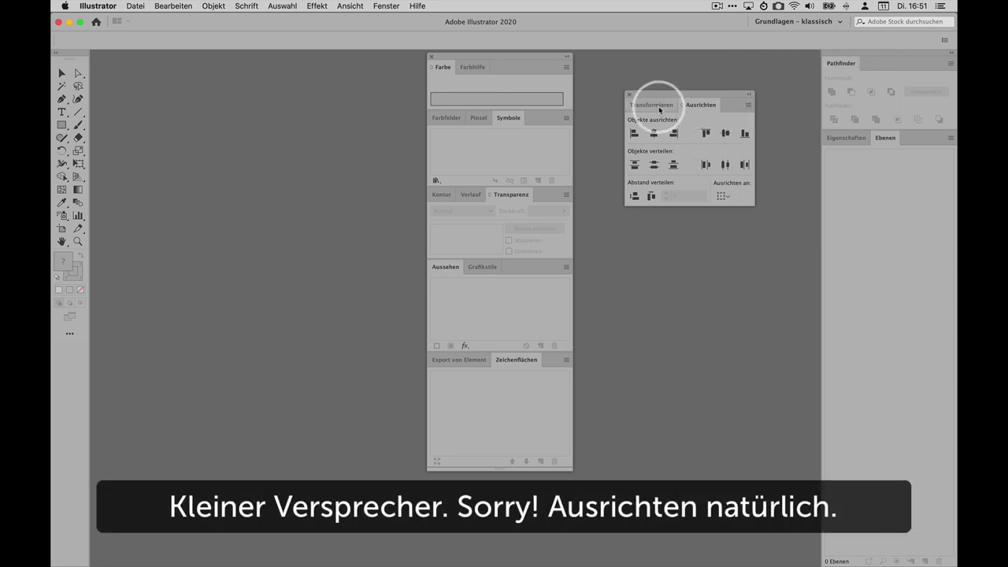
Dock Ausrichten at the top of the right dock and close the floating Transformieren panel.
{"action": "mouse_move", "coordinate": [699, 105]}
{"action": "left_mouse_down"}
{"action": "mouse_move", "coordinate": [675, 313]}
{"action": "mouse_move", "coordinate": [878, 59]}
{"action": "left_mouse_up"}
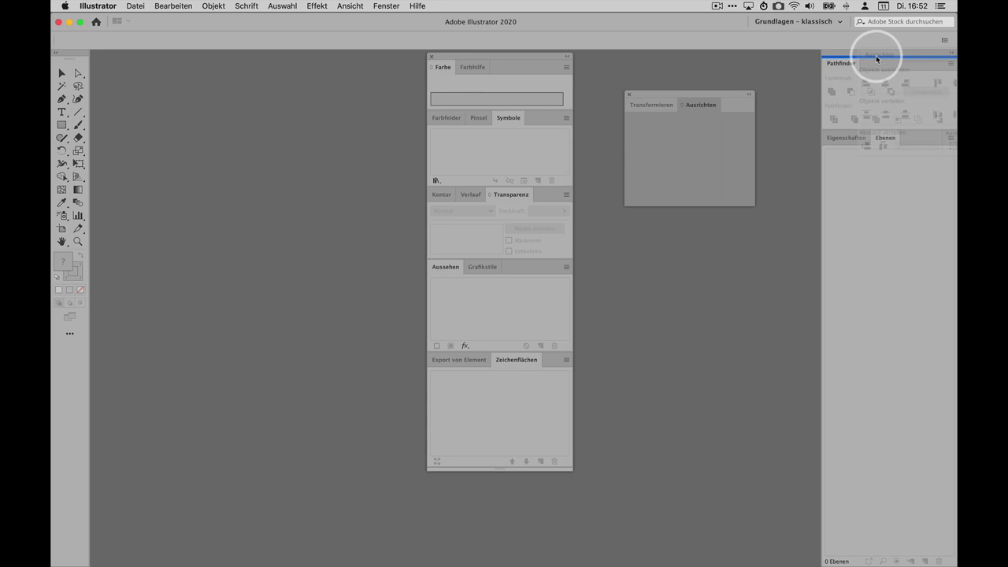
{"action": "left_click_drag", "start_coordinate": [876, 58], "coordinate": [874, 57]}
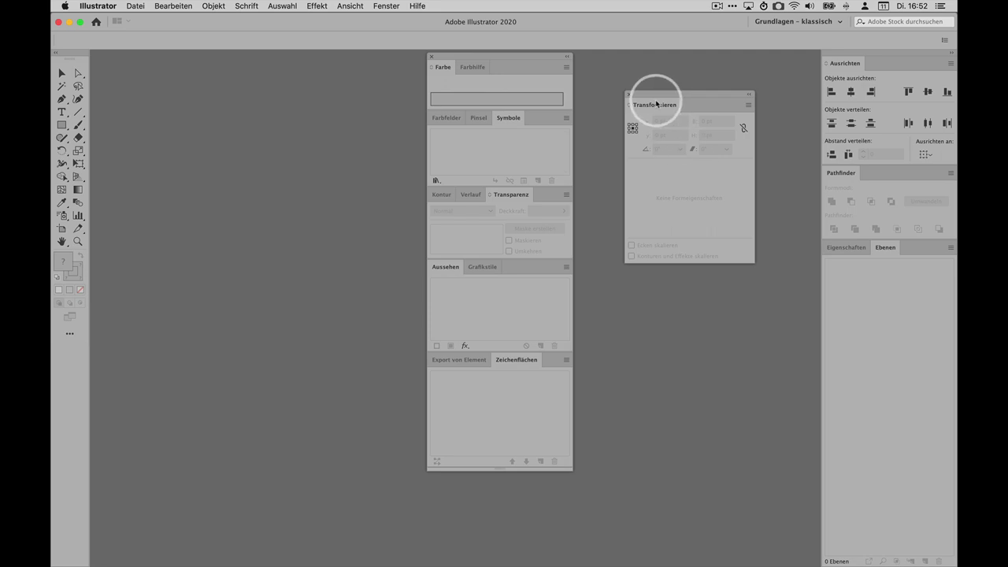
{"action": "left_click", "coordinate": [628, 94]}
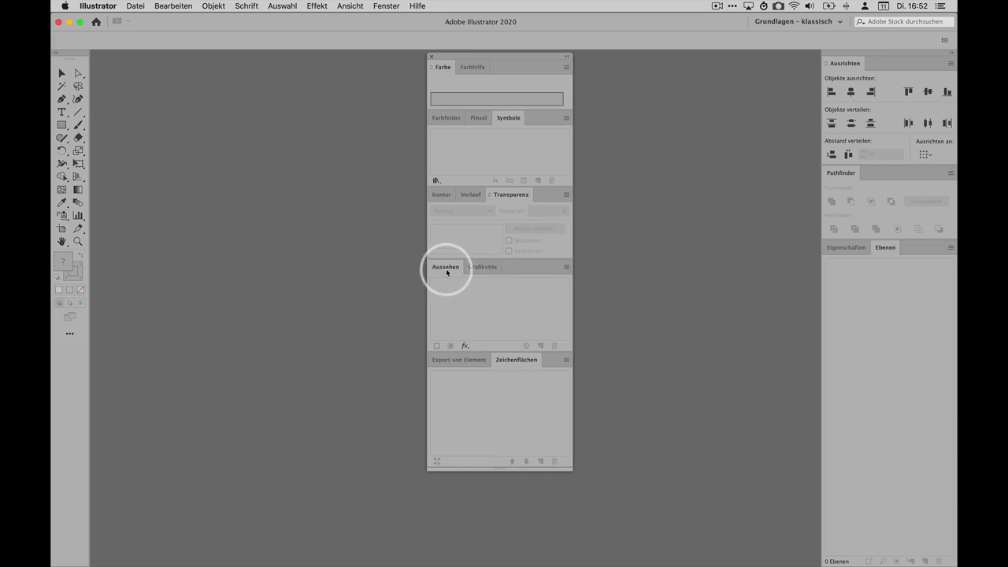
Group Aussehen with Ebenen and Eigenschaften, ordered Ebenen, Aussehen, Eigenschaften, with Ebenen showing.
{"action": "mouse_move", "coordinate": [445, 269]}
{"action": "left_mouse_down"}
{"action": "mouse_move", "coordinate": [949, 254]}
{"action": "mouse_move", "coordinate": [930, 248]}
{"action": "left_mouse_up"}
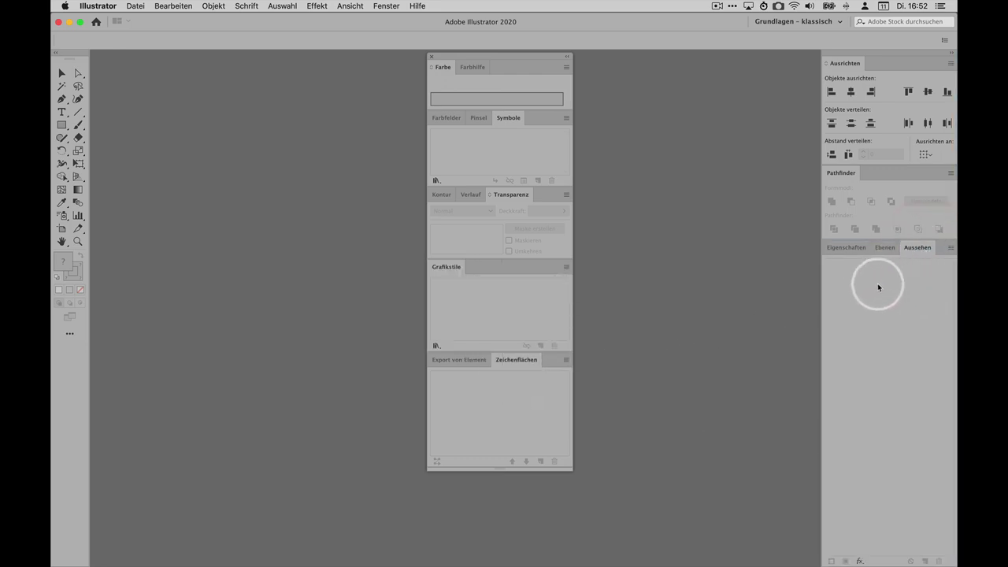
{"action": "left_click_drag", "start_coordinate": [844, 250], "coordinate": [911, 251]}
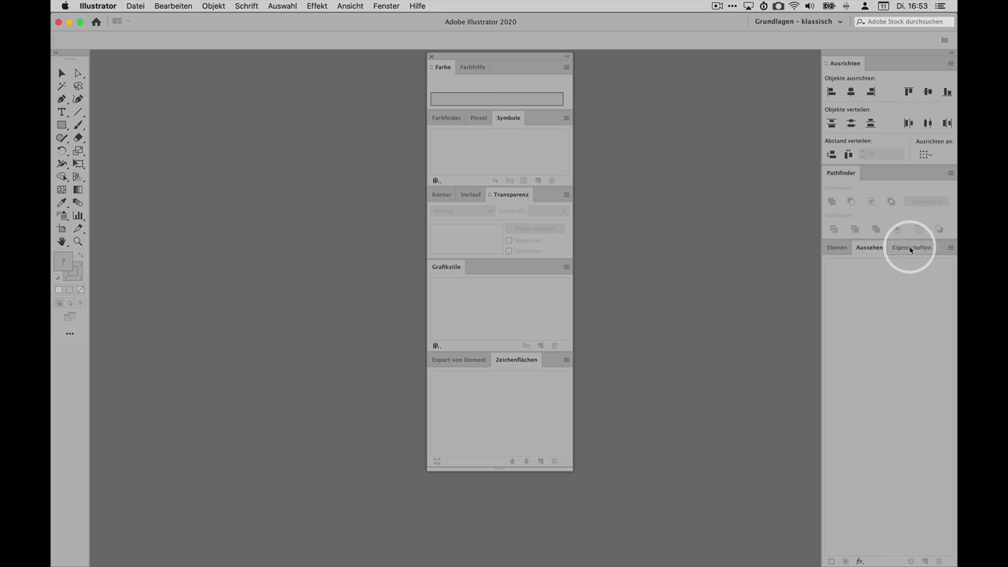
{"action": "left_click_drag", "start_coordinate": [911, 251], "coordinate": [866, 252]}
{"action": "left_click", "coordinate": [837, 249]}
{"action": "left_click", "coordinate": [917, 248]}
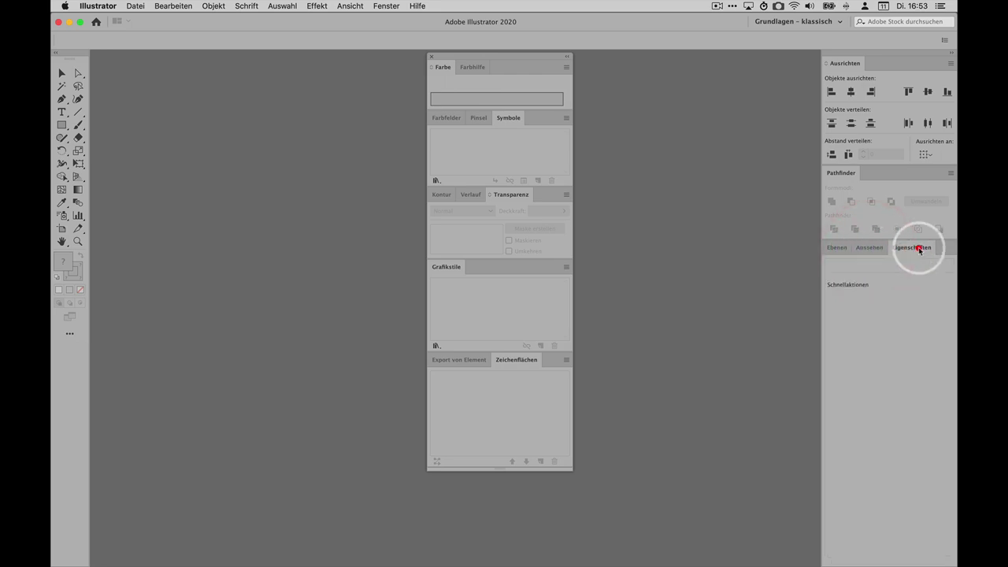
{"action": "left_click", "coordinate": [836, 248]}
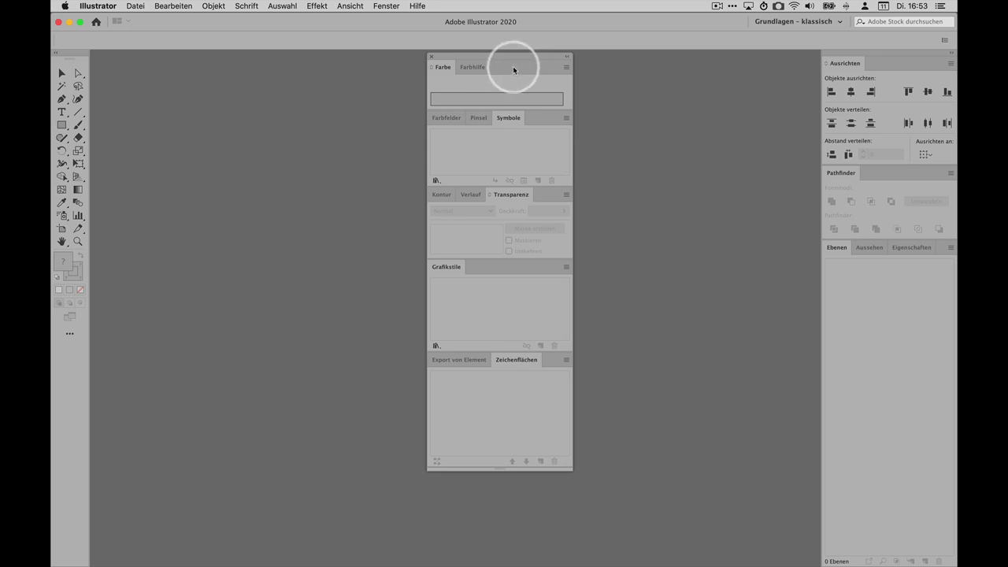
Detach Farbe/Farbhilfe, shift the floating column left, and carry Farbe toward the right dock.
{"action": "left_click_drag", "start_coordinate": [508, 67], "coordinate": [675, 118]}
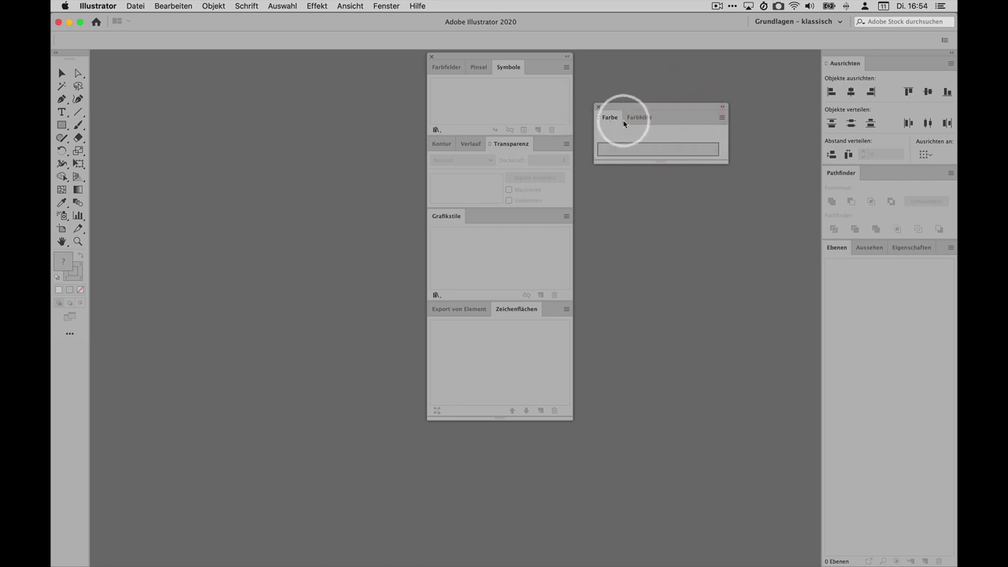
{"action": "mouse_move", "coordinate": [510, 71]}
{"action": "left_mouse_down"}
{"action": "mouse_move", "coordinate": [276, 169]}
{"action": "mouse_move", "coordinate": [335, 126]}
{"action": "left_mouse_up"}
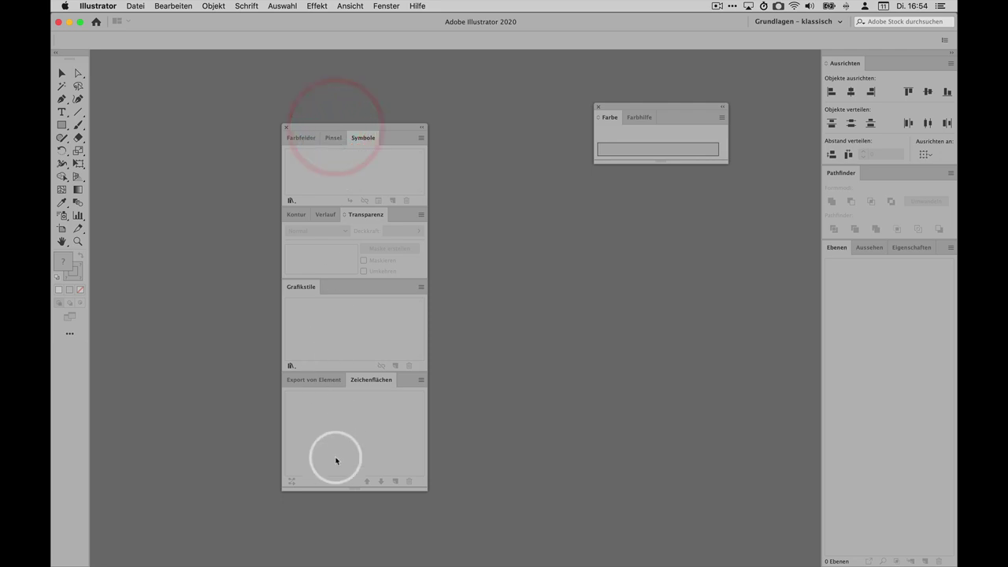
{"action": "mouse_move", "coordinate": [399, 141]}
{"action": "left_mouse_down"}
{"action": "mouse_move", "coordinate": [417, 183]}
{"action": "mouse_move", "coordinate": [401, 140]}
{"action": "mouse_move", "coordinate": [492, 260]}
{"action": "left_mouse_up"}
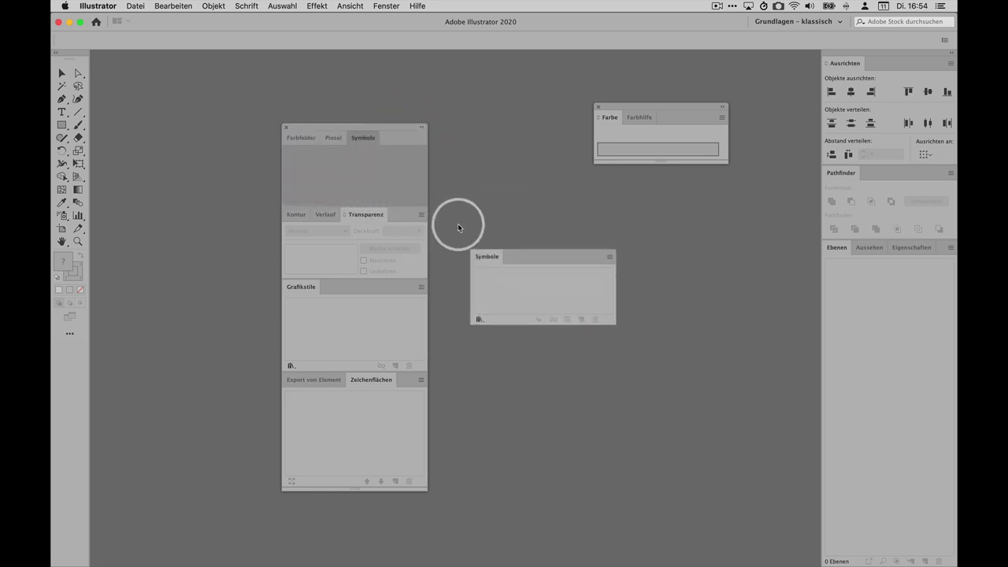
{"action": "left_click_drag", "start_coordinate": [458, 228], "coordinate": [367, 138]}
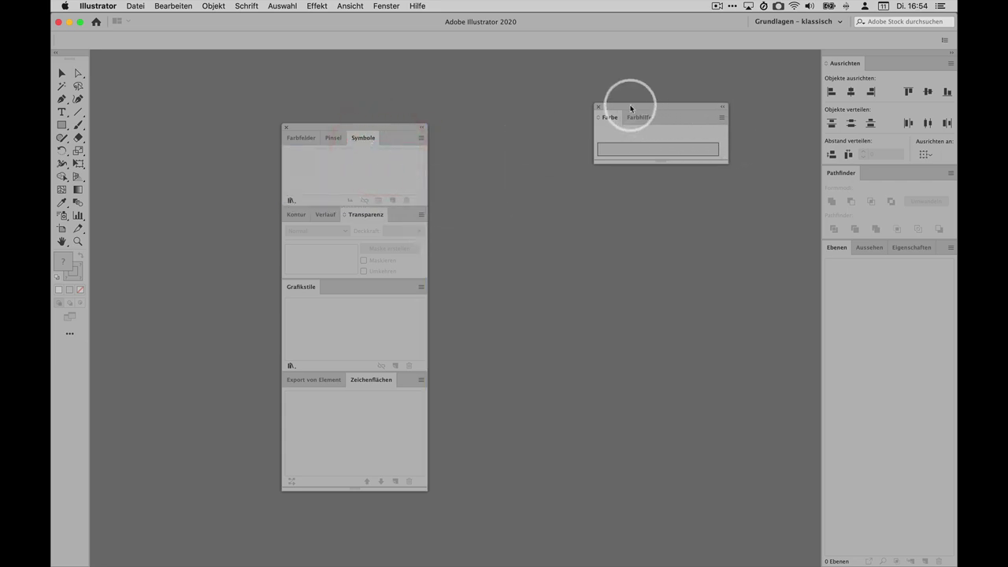
{"action": "left_click_drag", "start_coordinate": [622, 108], "coordinate": [817, 111]}
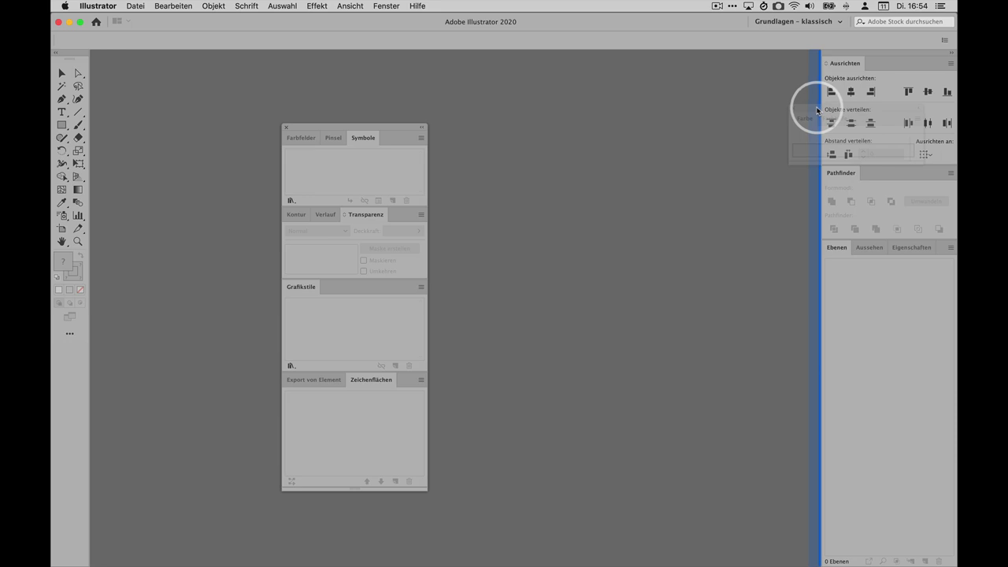
Dock Farbe and Farbhilfe as a new column beside the dock, minimised to icons.
{"action": "left_click_drag", "start_coordinate": [817, 111], "coordinate": [816, 110]}
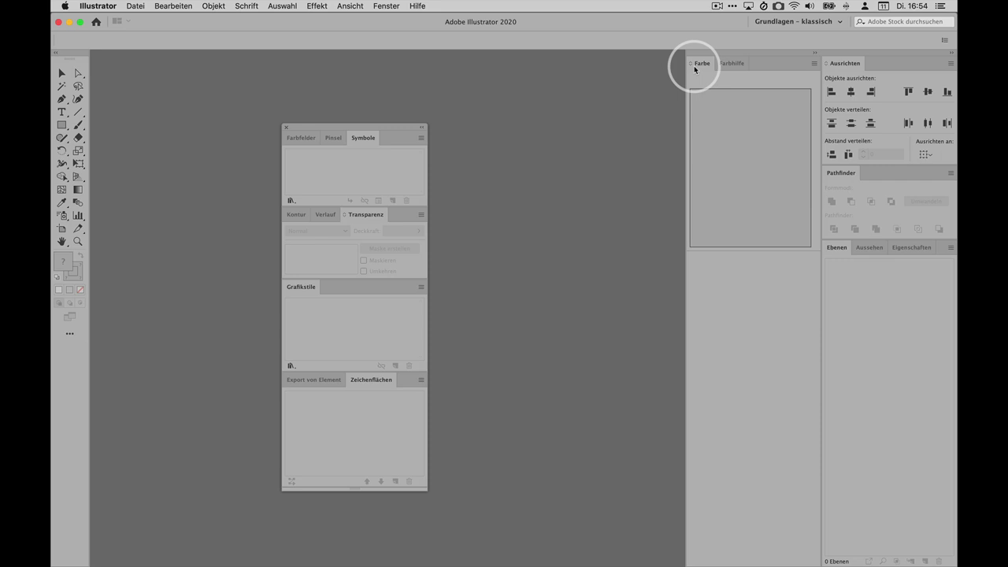
{"action": "left_click", "coordinate": [815, 54]}
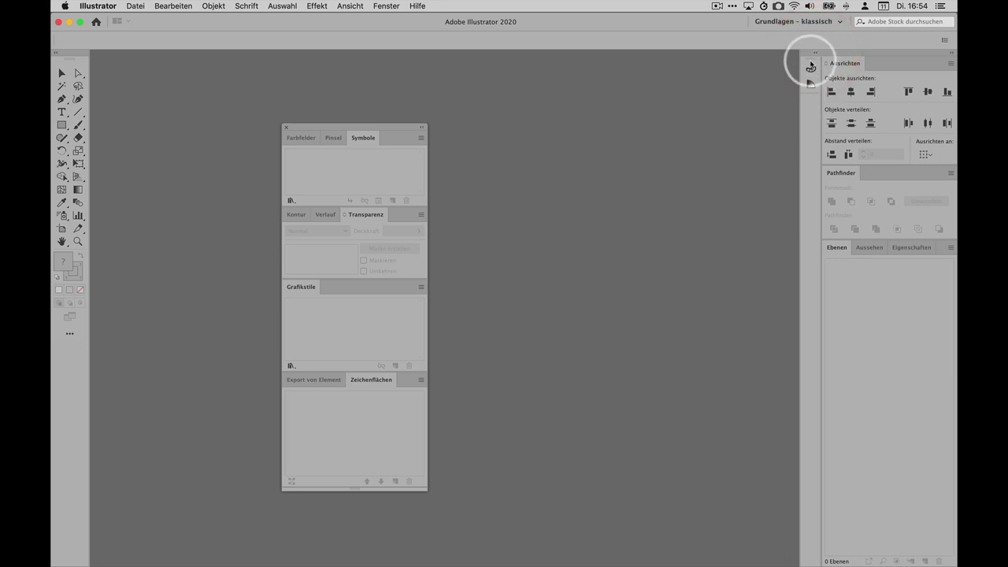
{"action": "left_click", "coordinate": [811, 86]}
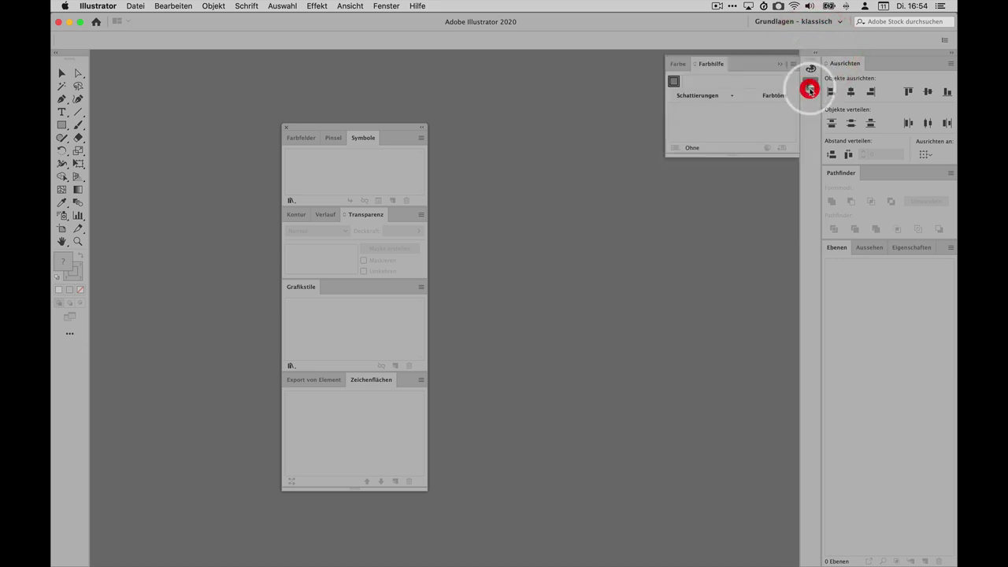
{"action": "left_click", "coordinate": [811, 69]}
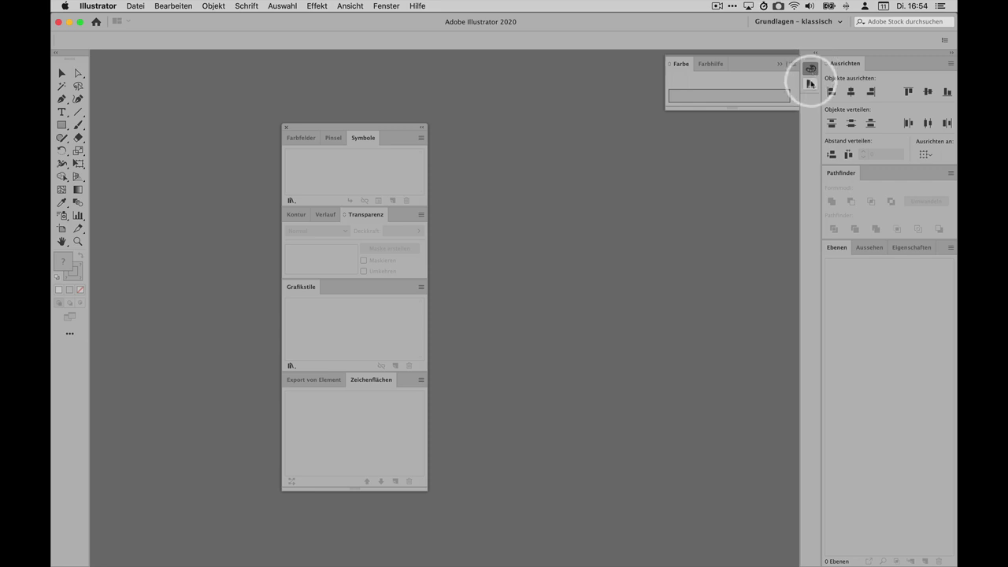
{"action": "left_click", "coordinate": [810, 85]}
{"action": "left_click", "coordinate": [811, 84]}
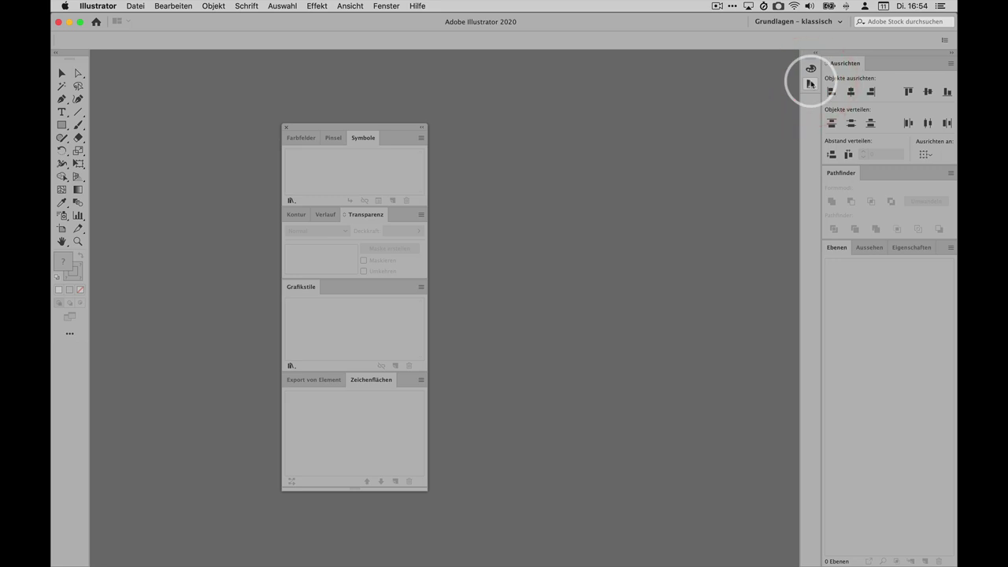
{"action": "left_click", "coordinate": [386, 6]}
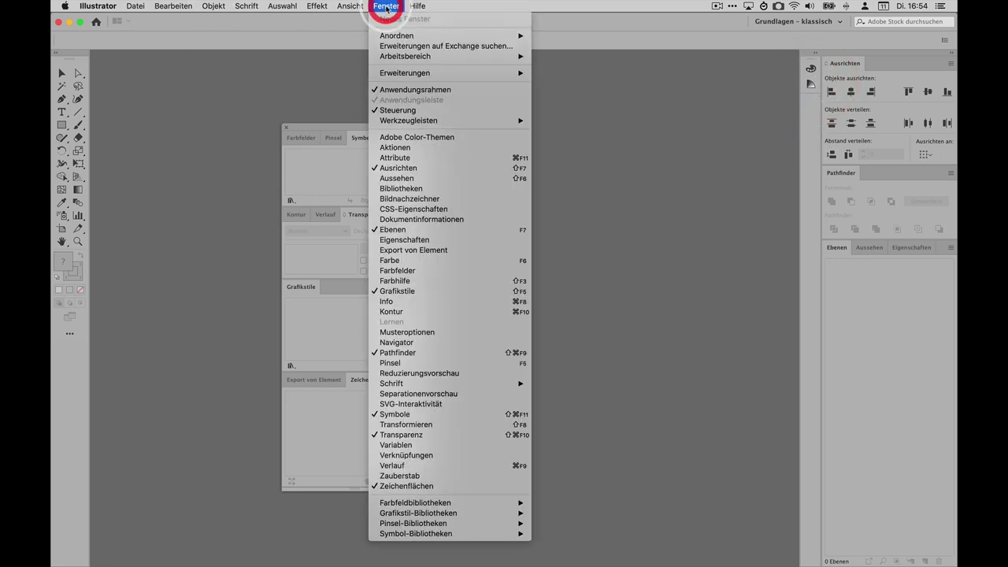
{"action": "left_click", "coordinate": [418, 332]}
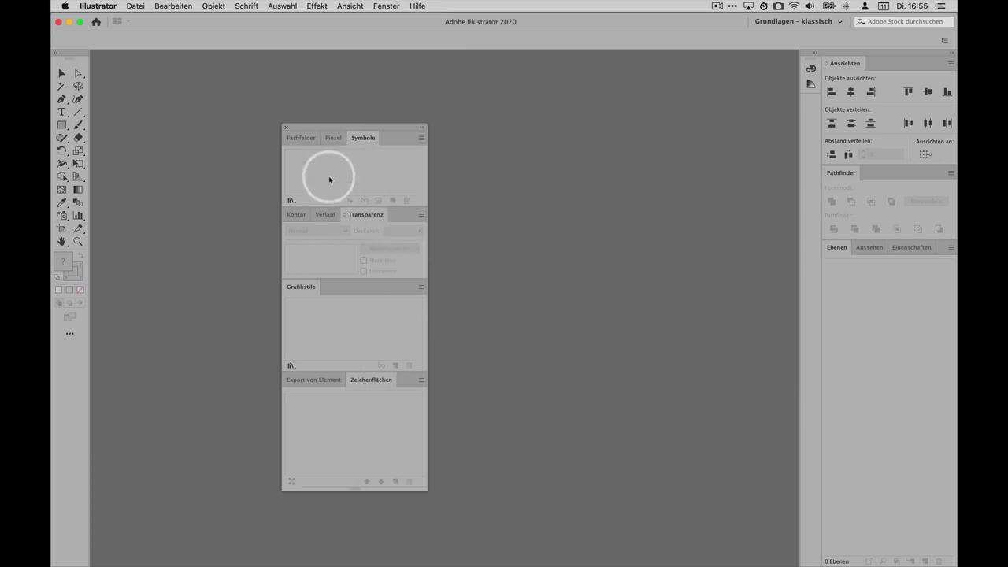
Close the floating group and dock Zeichen, Absatz and OpenType as icons below Farbhilfe.
{"action": "left_click", "coordinate": [286, 129]}
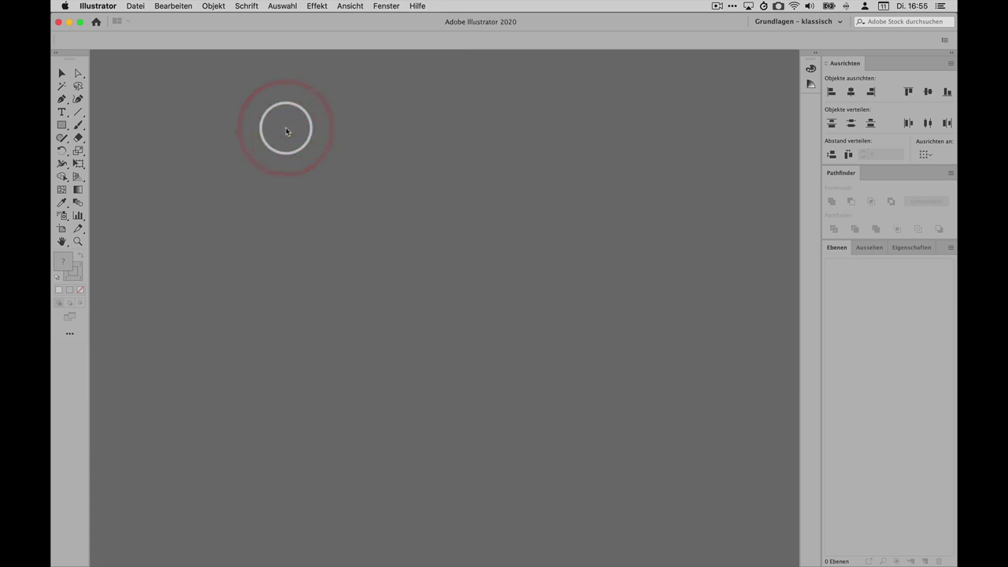
{"action": "left_click", "coordinate": [386, 6]}
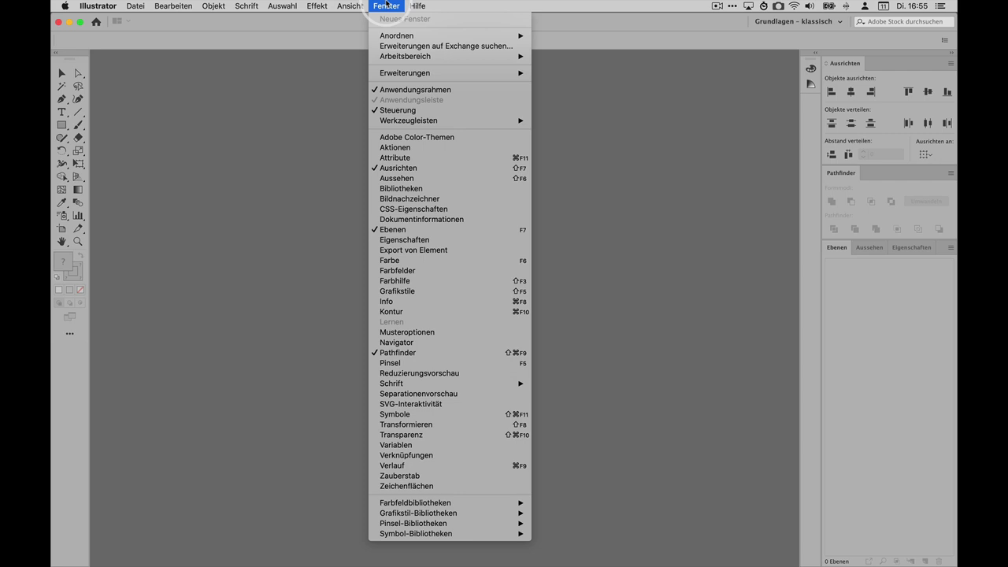
{"action": "mouse_move", "coordinate": [391, 383]}
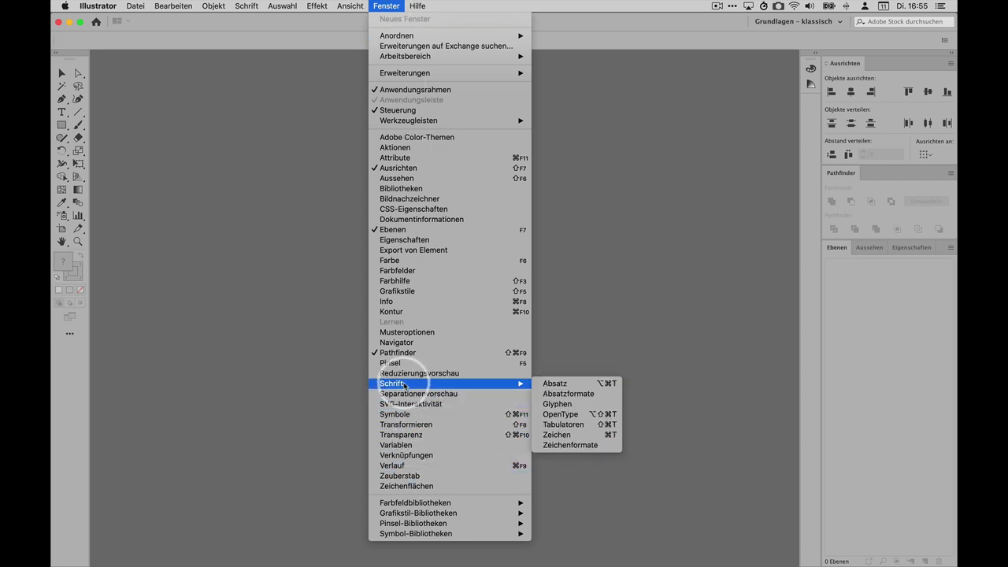
{"action": "left_click", "coordinate": [572, 387]}
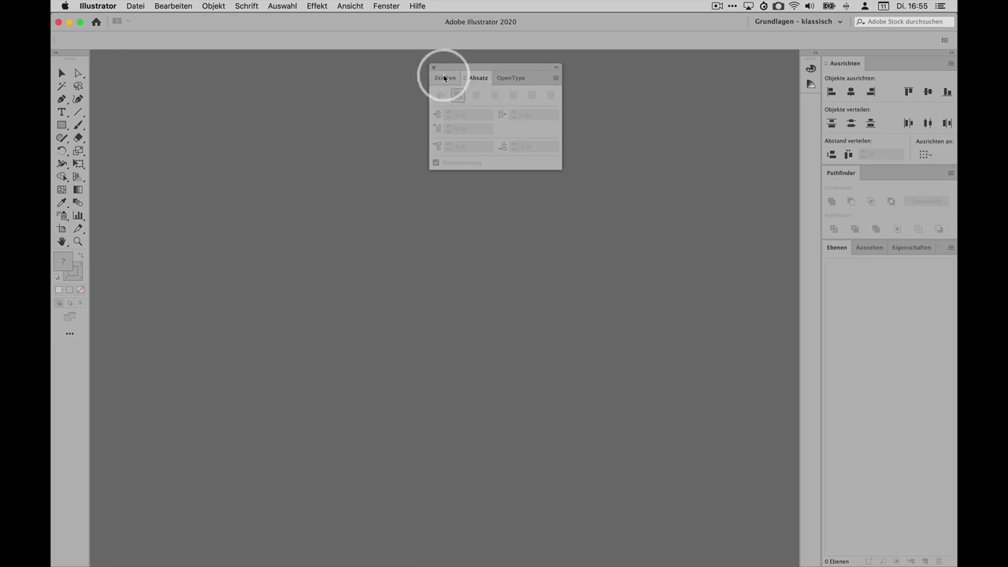
{"action": "left_click_drag", "start_coordinate": [445, 78], "coordinate": [813, 101]}
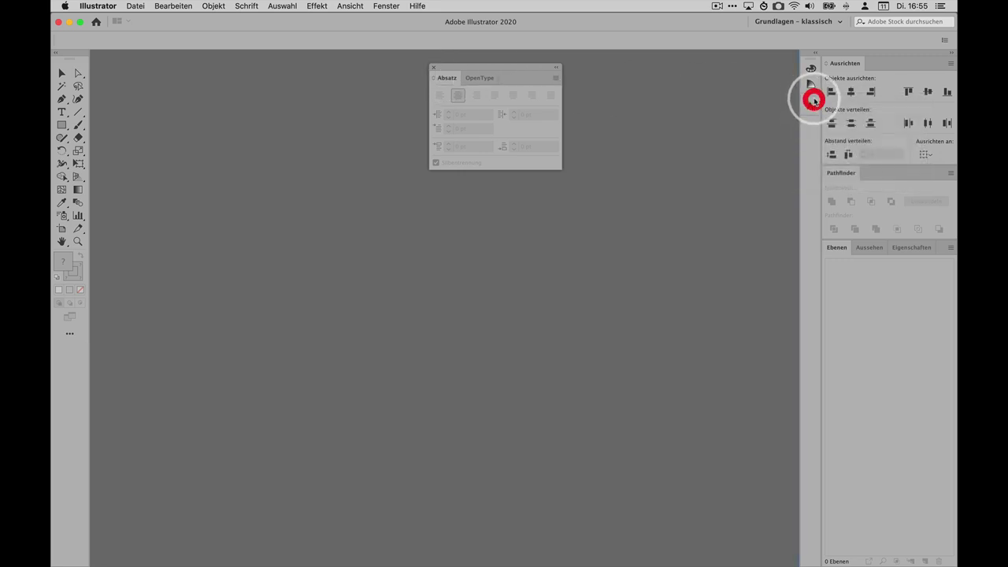
{"action": "left_click_drag", "start_coordinate": [432, 81], "coordinate": [815, 125]}
{"action": "mouse_move", "coordinate": [445, 78]}
{"action": "left_mouse_down"}
{"action": "mouse_move", "coordinate": [813, 154]}
{"action": "mouse_move", "coordinate": [809, 145]}
{"action": "left_mouse_up"}
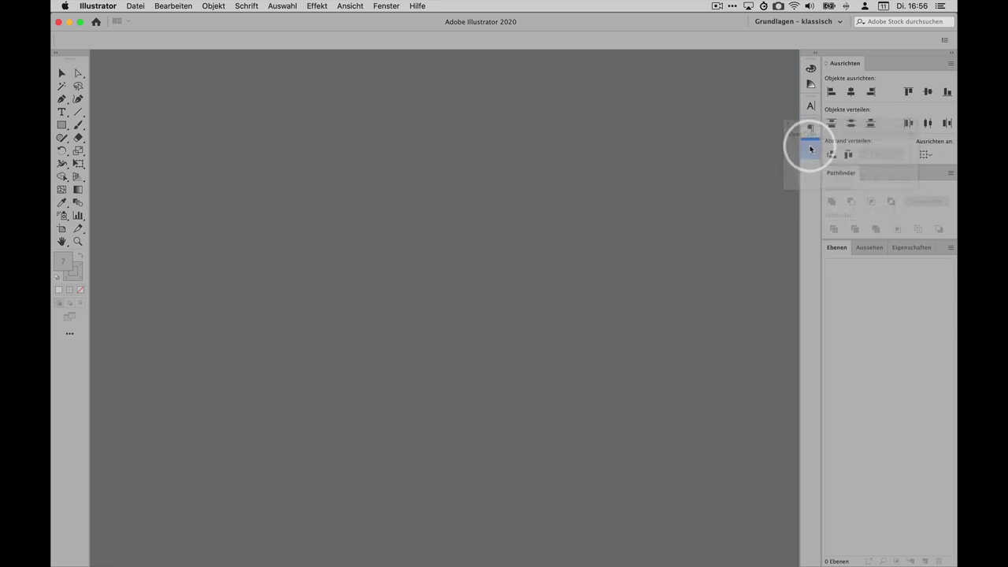
{"action": "left_click_drag", "start_coordinate": [810, 145], "coordinate": [811, 148]}
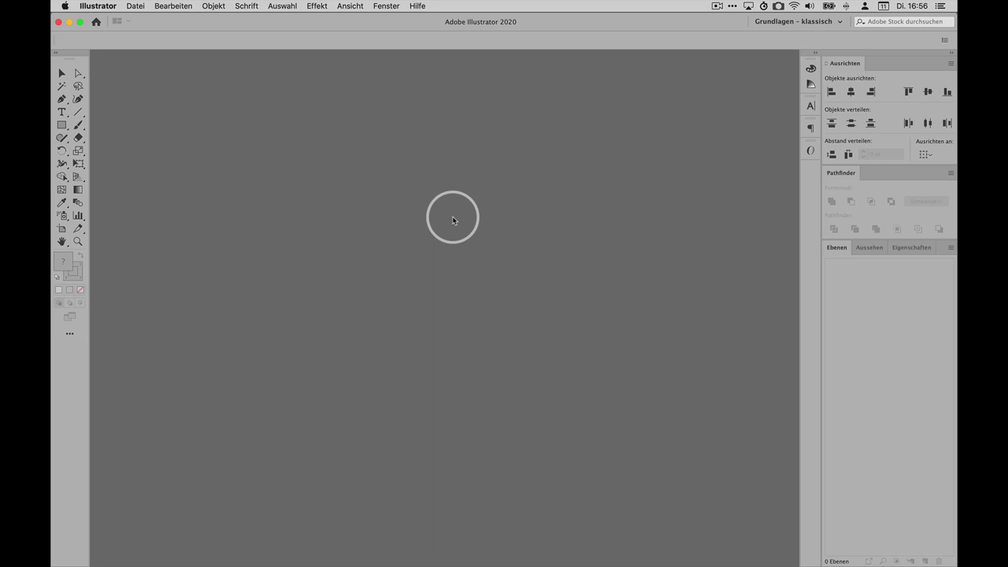
Bring back the Farbfelder group and dock Transparenz as an icon in the column.
{"action": "left_click", "coordinate": [386, 6]}
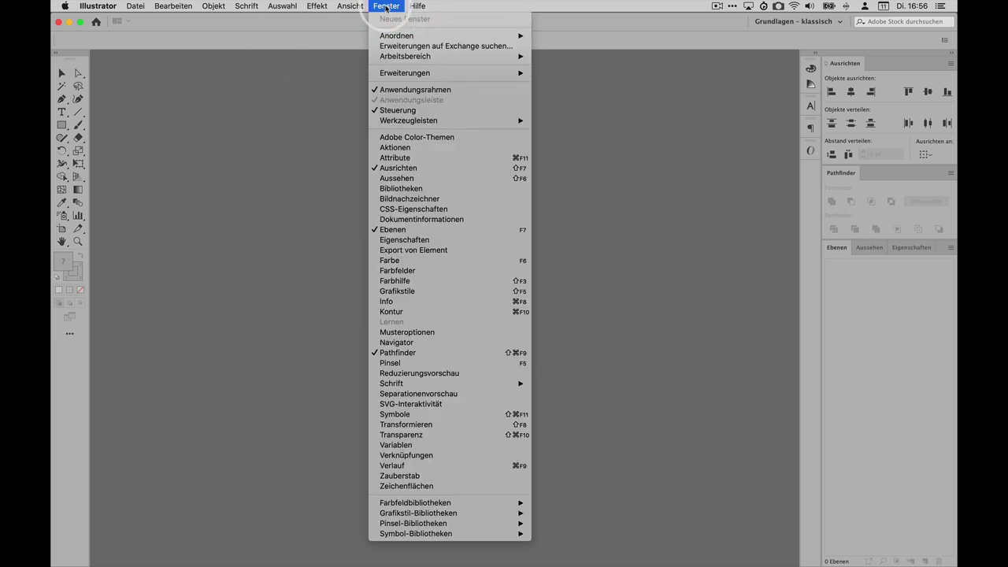
{"action": "left_click", "coordinate": [410, 271]}
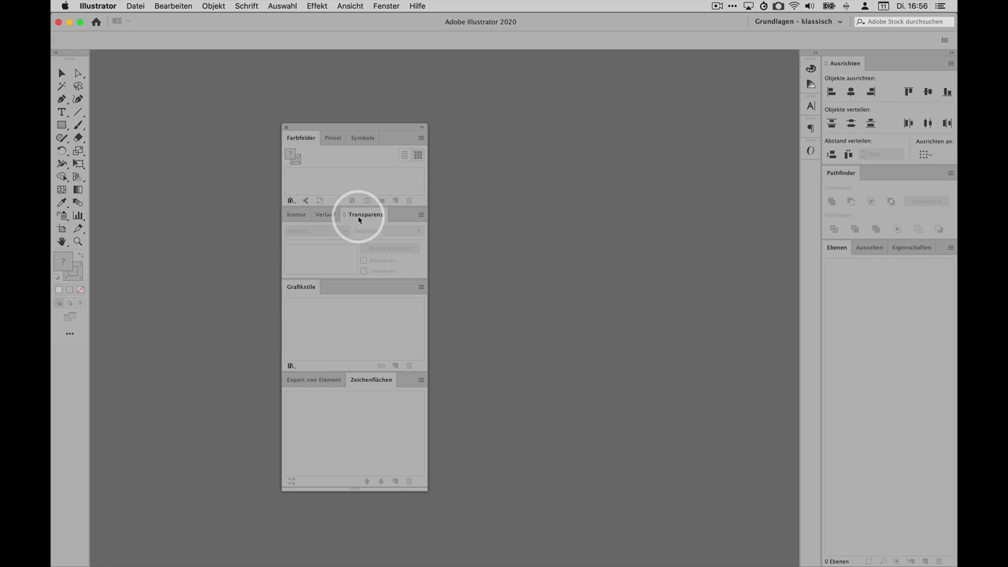
{"action": "left_click_drag", "start_coordinate": [359, 220], "coordinate": [811, 97]}
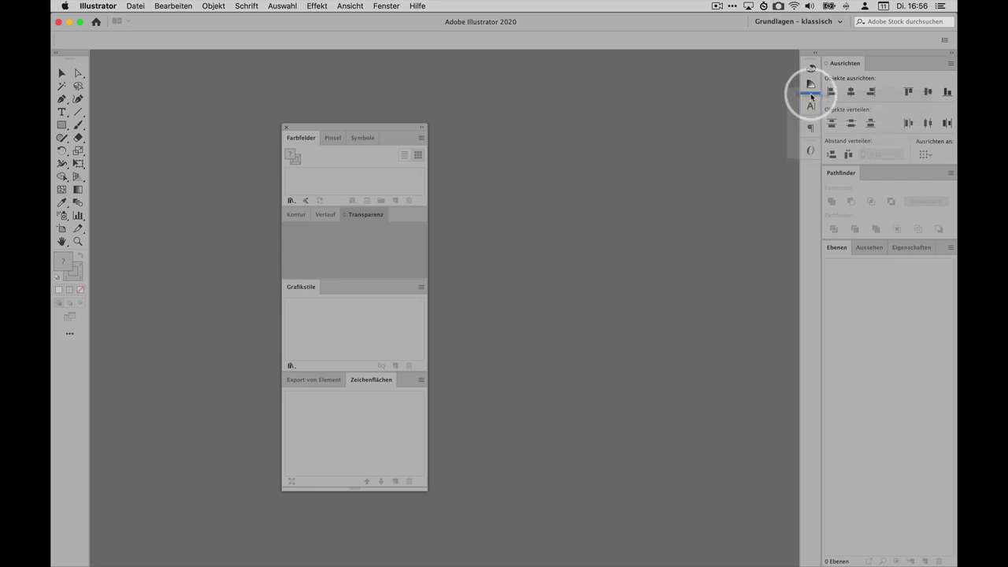
{"action": "left_click_drag", "start_coordinate": [811, 94], "coordinate": [811, 95]}
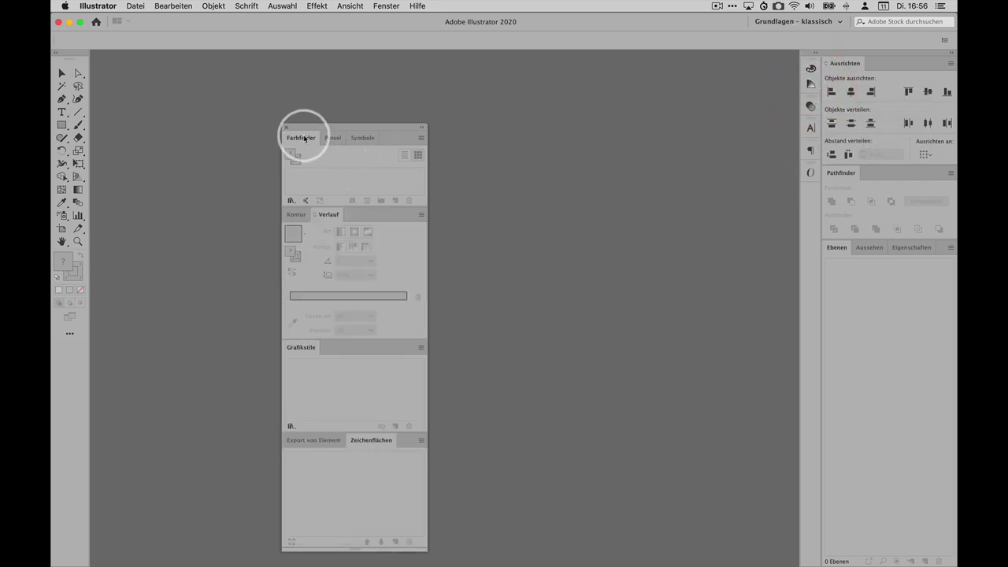
Dock Farbfelder as an icon grouped with Transparenz in the right column.
{"action": "left_click_drag", "start_coordinate": [306, 149], "coordinate": [697, 152]}
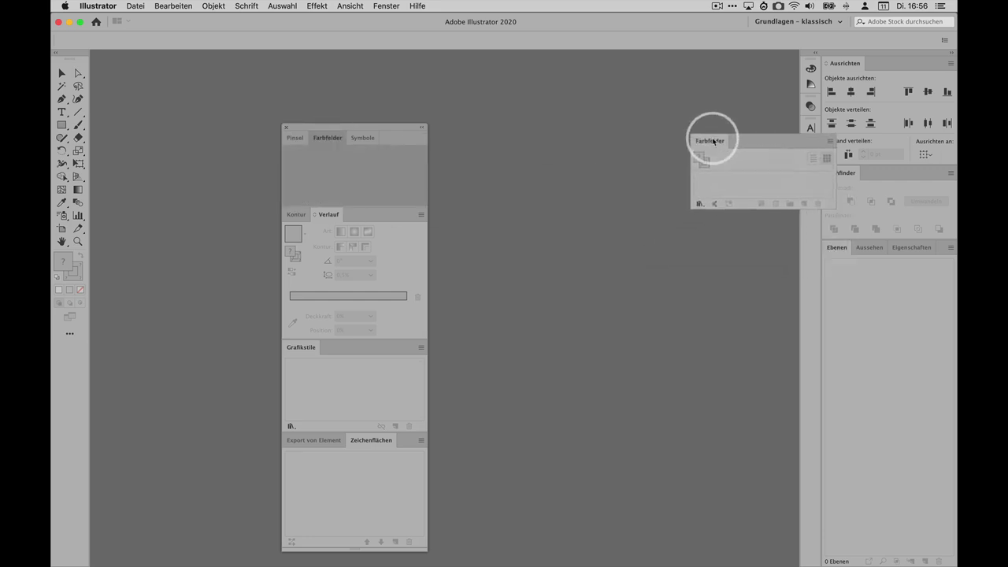
{"action": "mouse_move", "coordinate": [697, 152]}
{"action": "left_mouse_down"}
{"action": "mouse_move", "coordinate": [819, 111]}
{"action": "mouse_move", "coordinate": [812, 113]}
{"action": "left_mouse_up"}
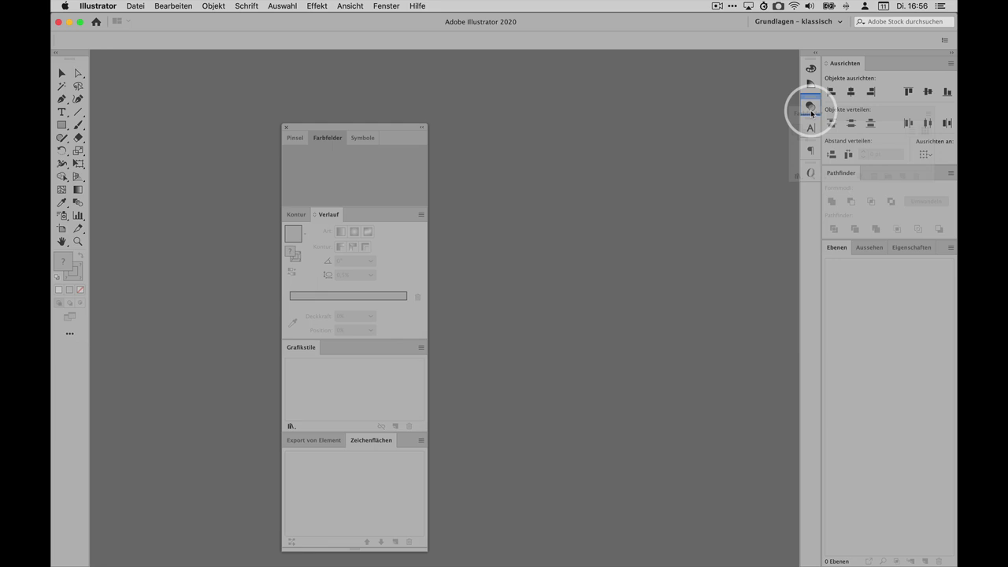
{"action": "left_click_drag", "start_coordinate": [811, 113], "coordinate": [811, 119]}
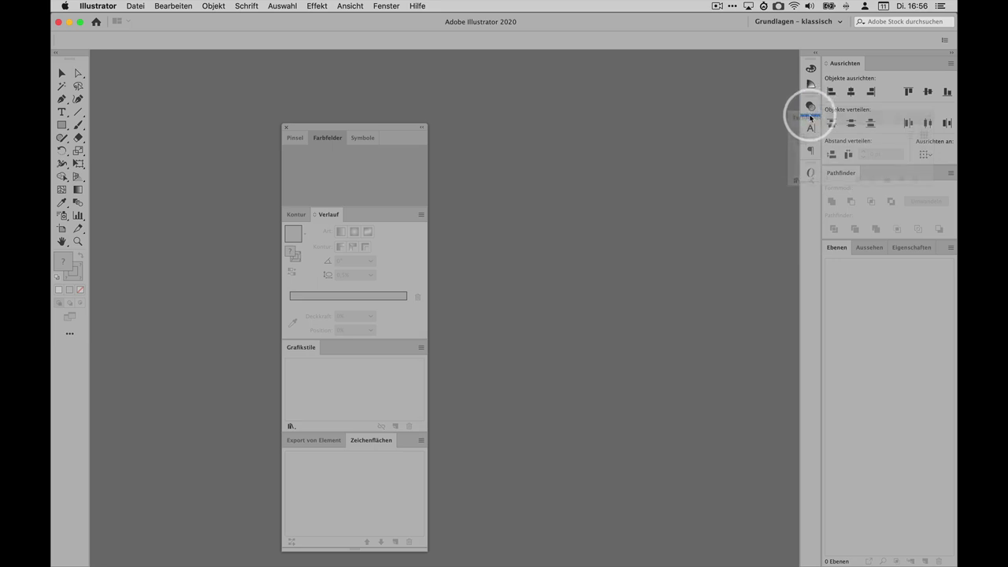
{"action": "left_click_drag", "start_coordinate": [810, 116], "coordinate": [811, 116]}
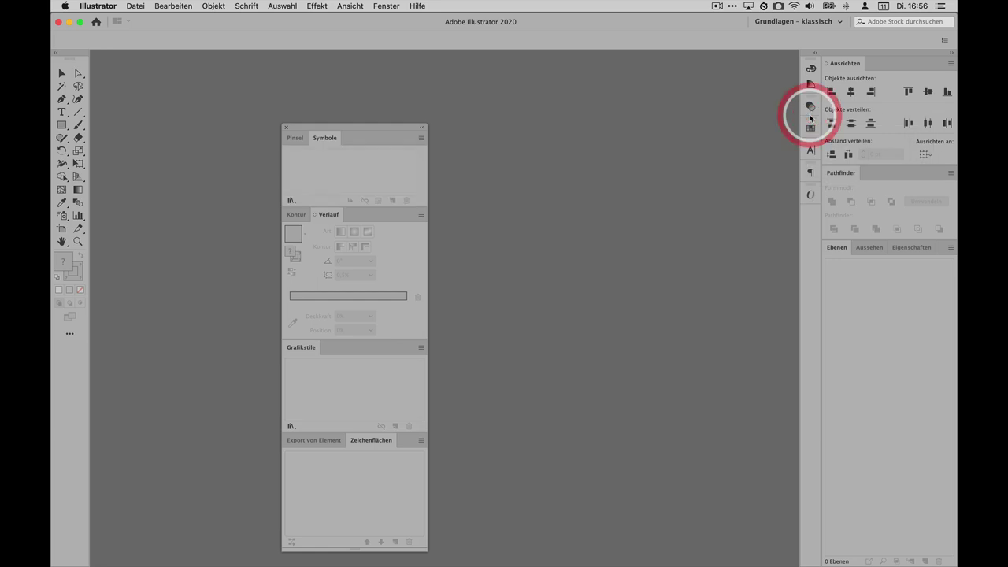
{"action": "left_click", "coordinate": [812, 130]}
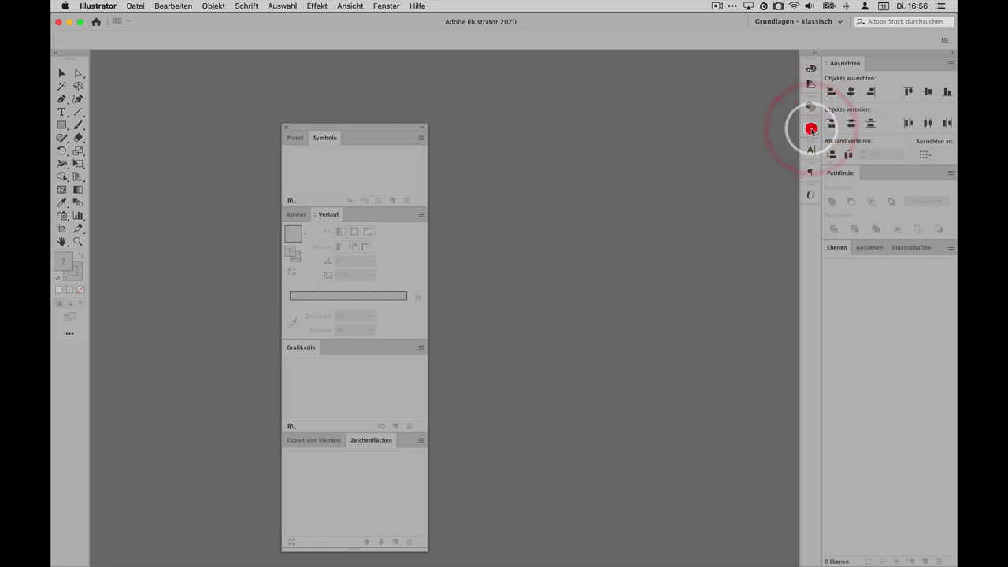
{"action": "left_click_drag", "start_coordinate": [812, 136], "coordinate": [811, 117]}
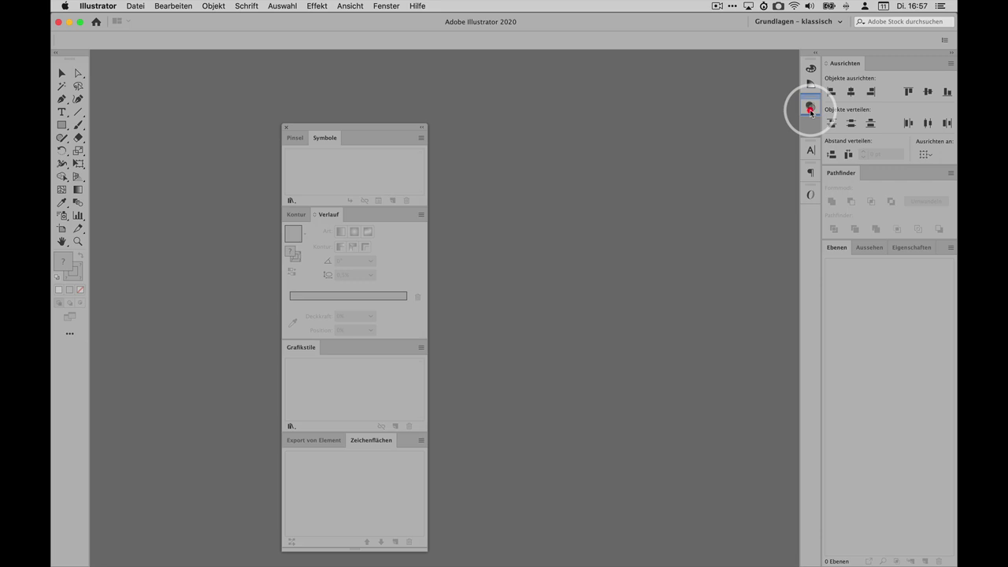
{"action": "left_click_drag", "start_coordinate": [811, 111], "coordinate": [810, 106]}
Check the Transparenz/Farbfelder group, collapse it, and close the floating Pinsel/Symbole group.
{"action": "left_click", "coordinate": [810, 106]}
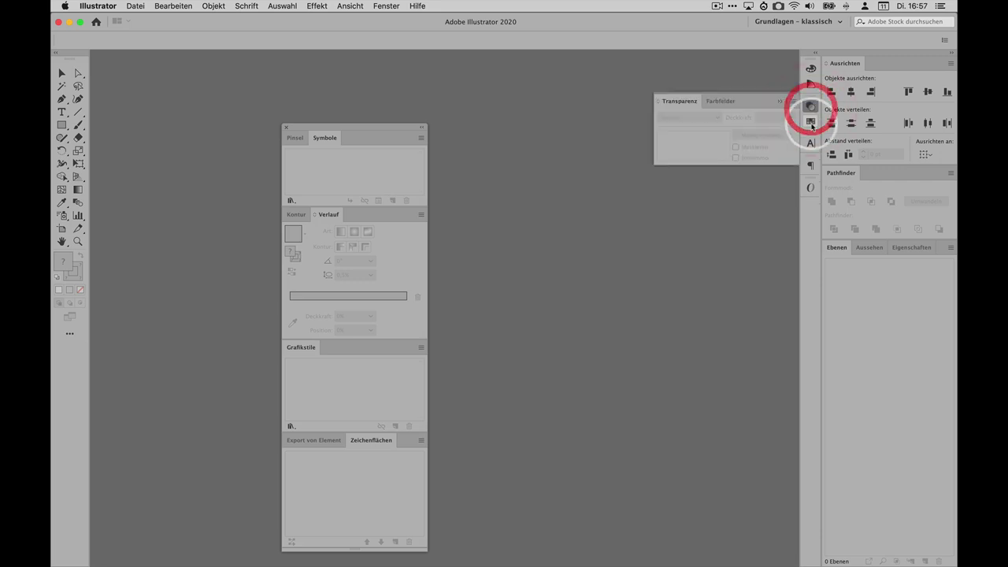
{"action": "left_click", "coordinate": [720, 98]}
{"action": "left_click", "coordinate": [686, 101]}
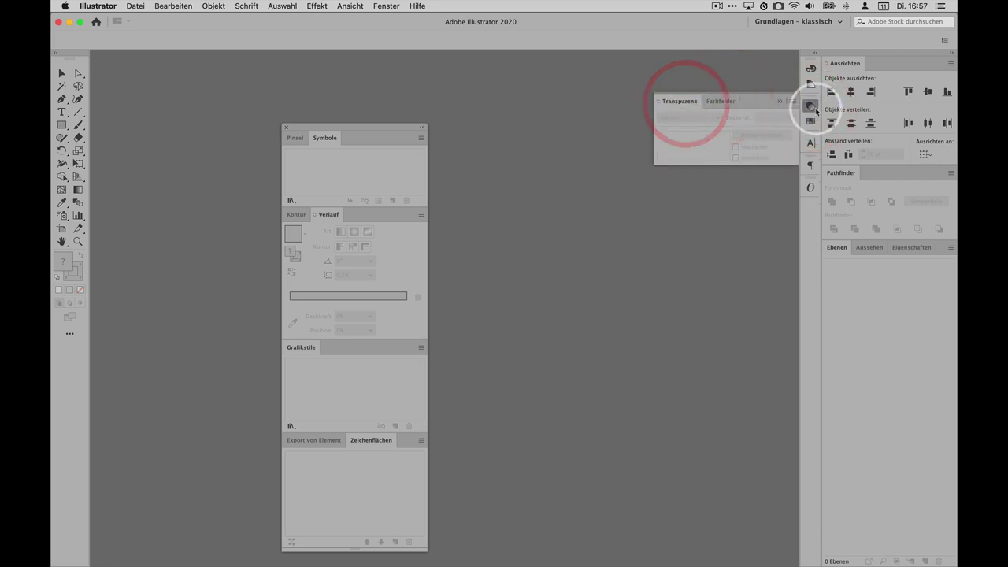
{"action": "left_click", "coordinate": [811, 105]}
{"action": "left_click", "coordinate": [286, 127]}
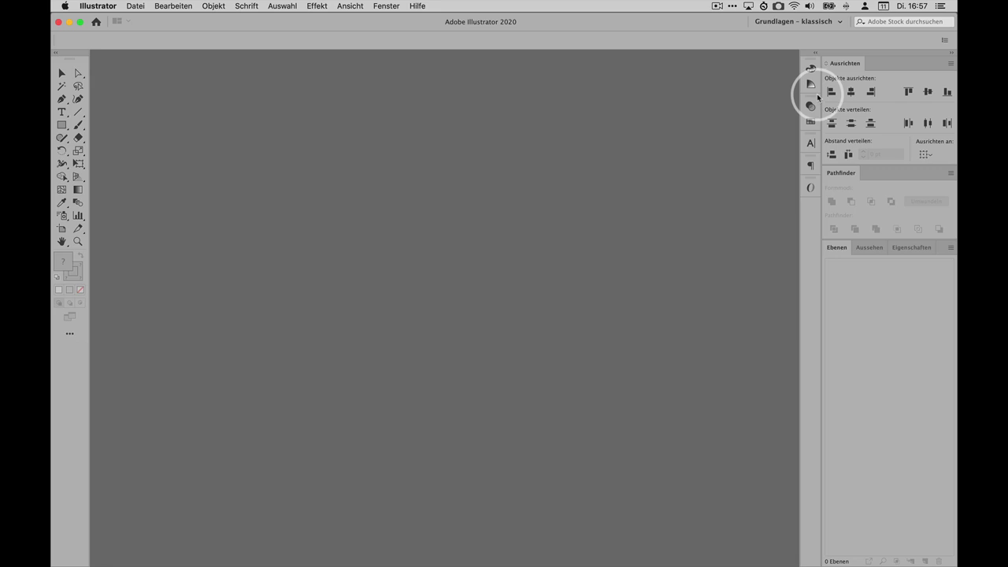
{"action": "left_click", "coordinate": [816, 53]}
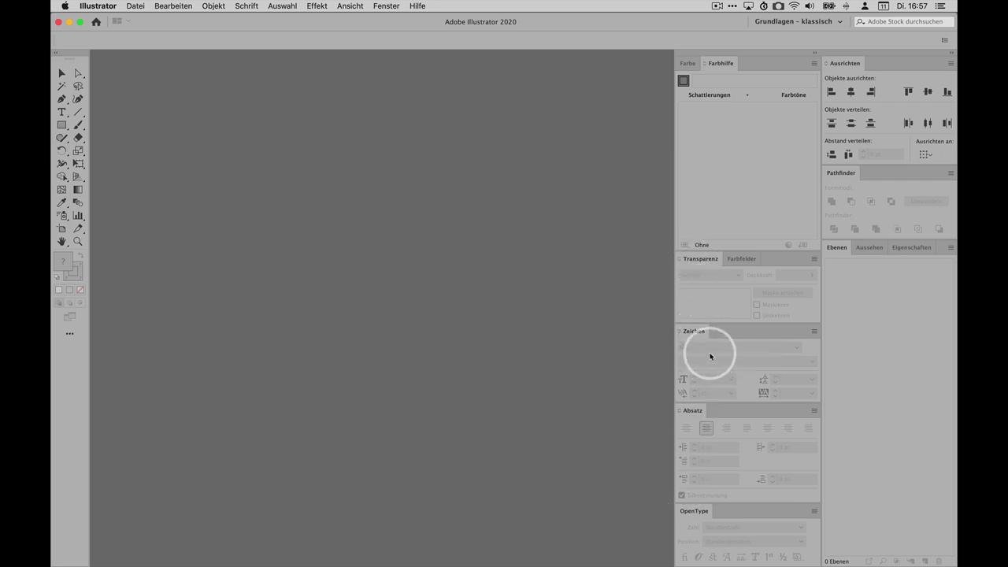
{"action": "left_click", "coordinate": [952, 53]}
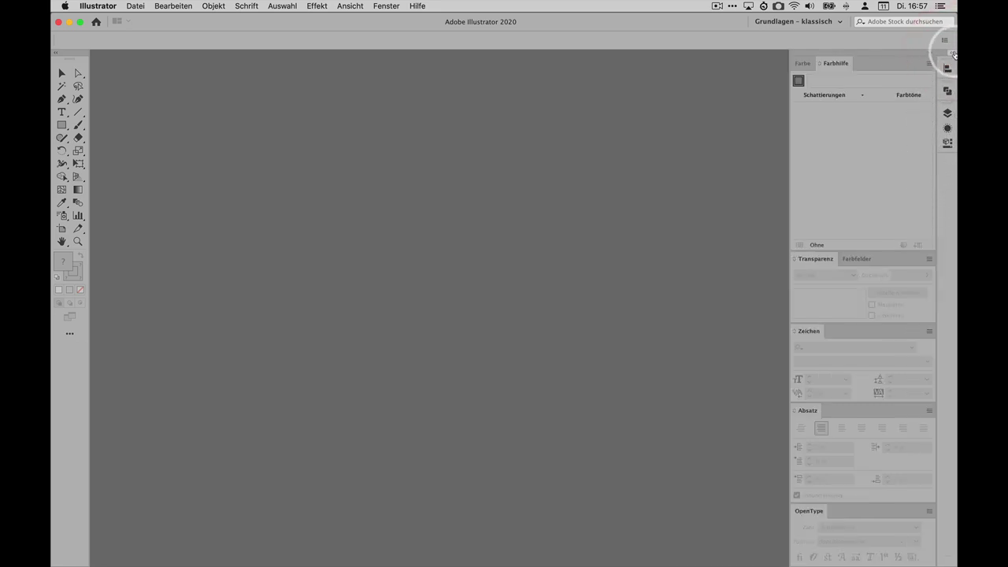
{"action": "left_click", "coordinate": [952, 52]}
{"action": "left_click", "coordinate": [816, 53]}
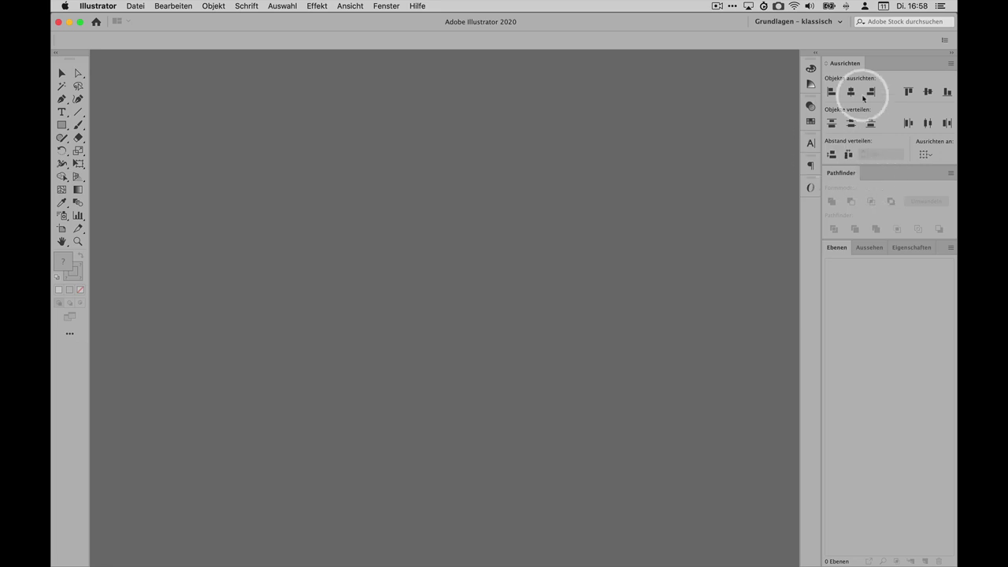
Save the panel layout as the workspace 'Mein AB', overwriting the existing one.
{"action": "left_click", "coordinate": [805, 22]}
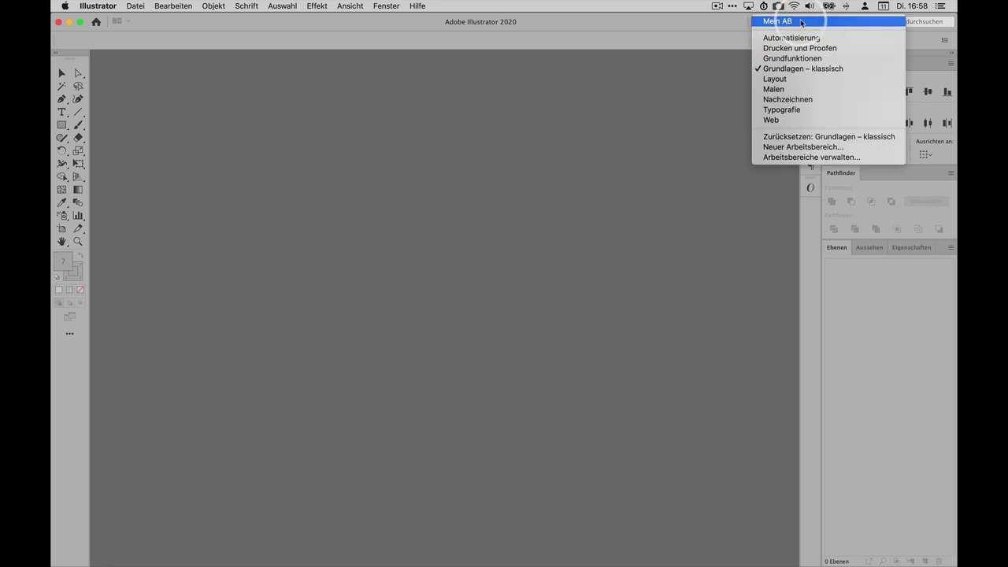
{"action": "left_click", "coordinate": [789, 148]}
{"action": "left_click_drag", "start_coordinate": [202, 67], "coordinate": [601, 68]}
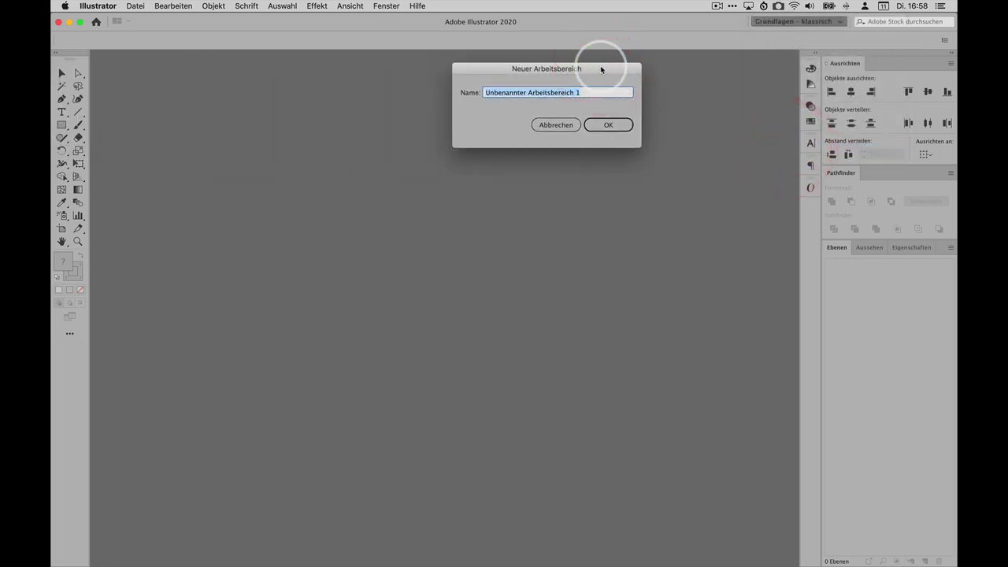
{"action": "type", "text": "Mein AN"}
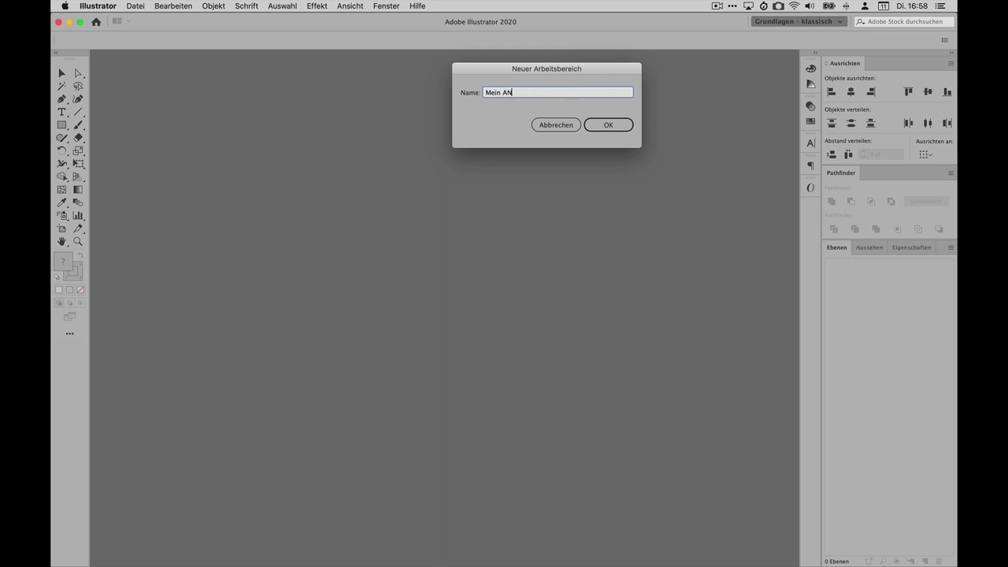
{"action": "key", "text": "BackSpace"}
{"action": "type", "text": "B"}
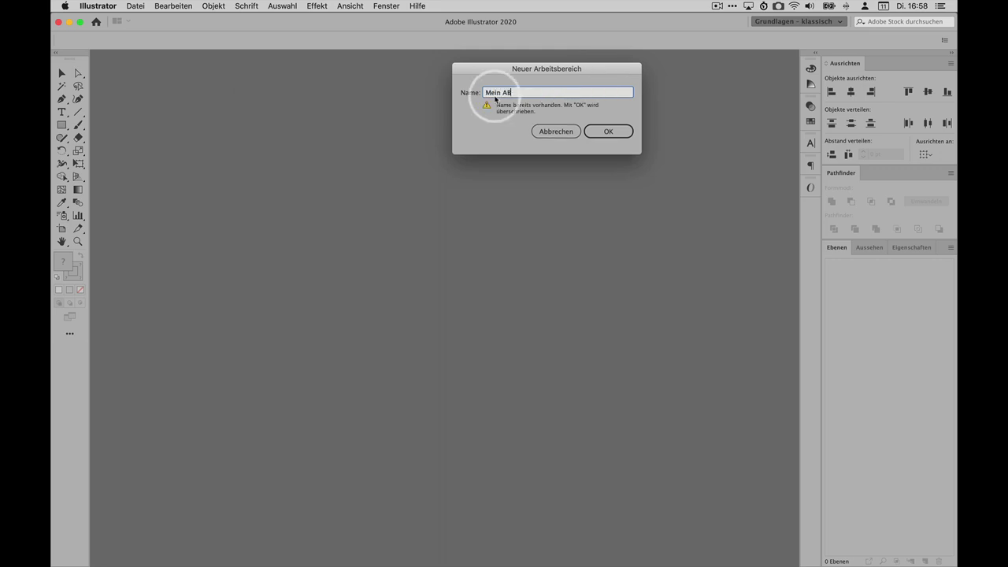
{"action": "left_click", "coordinate": [613, 120]}
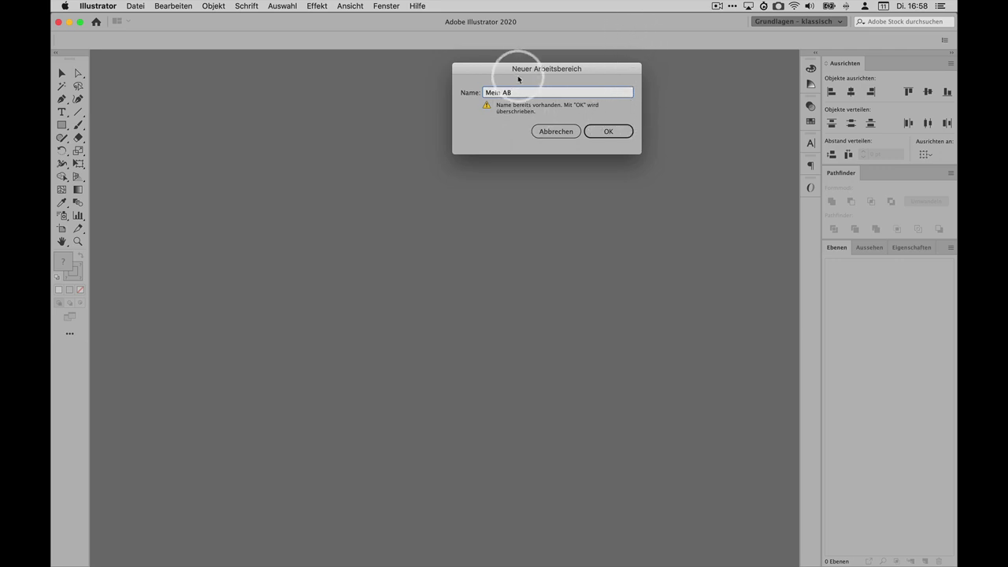
{"action": "left_click", "coordinate": [611, 132]}
{"action": "left_click", "coordinate": [611, 132]}
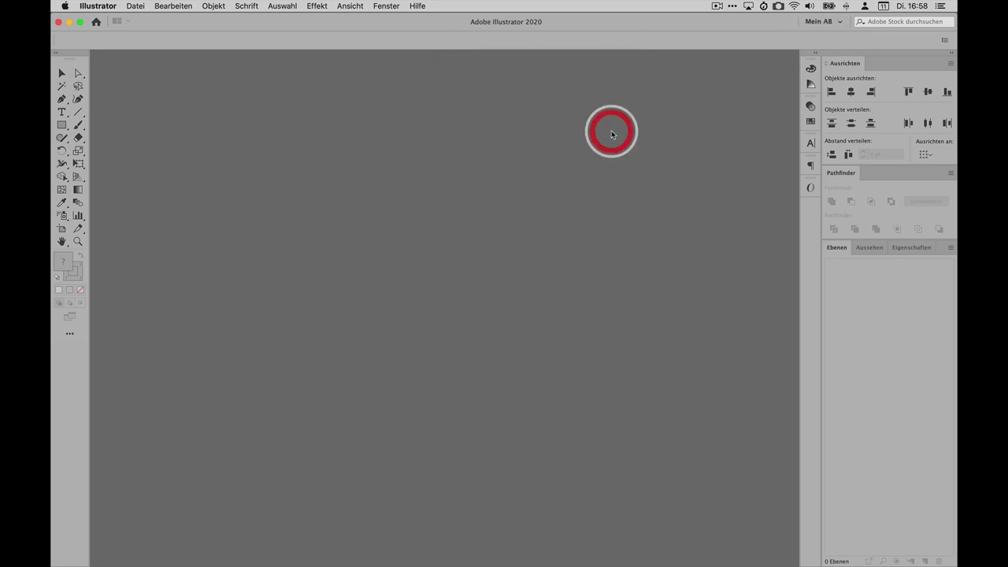
{"action": "left_click", "coordinate": [837, 26]}
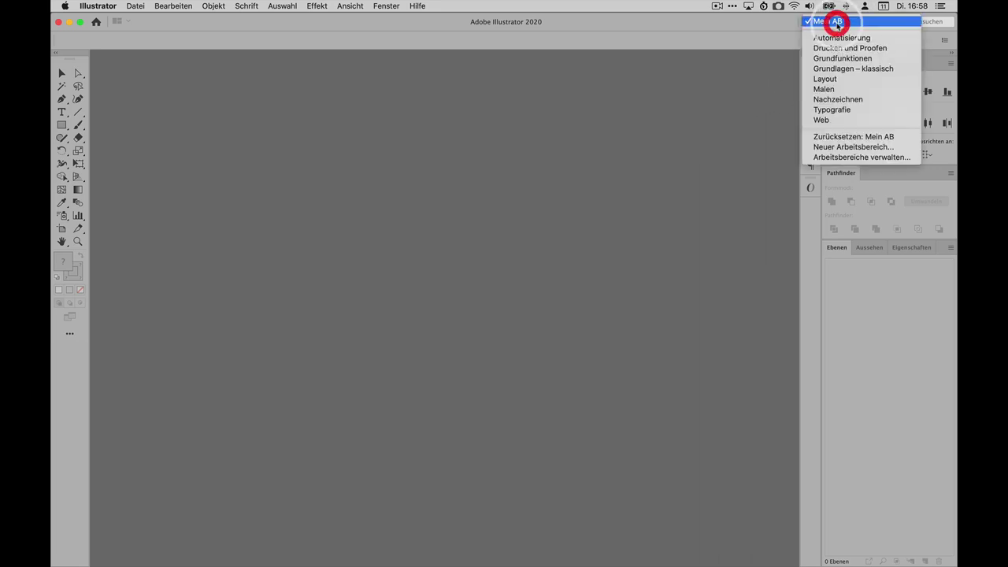
Switch to the Malen workspace and back to Mein AB.
{"action": "left_click", "coordinate": [833, 89]}
{"action": "left_click", "coordinate": [834, 24]}
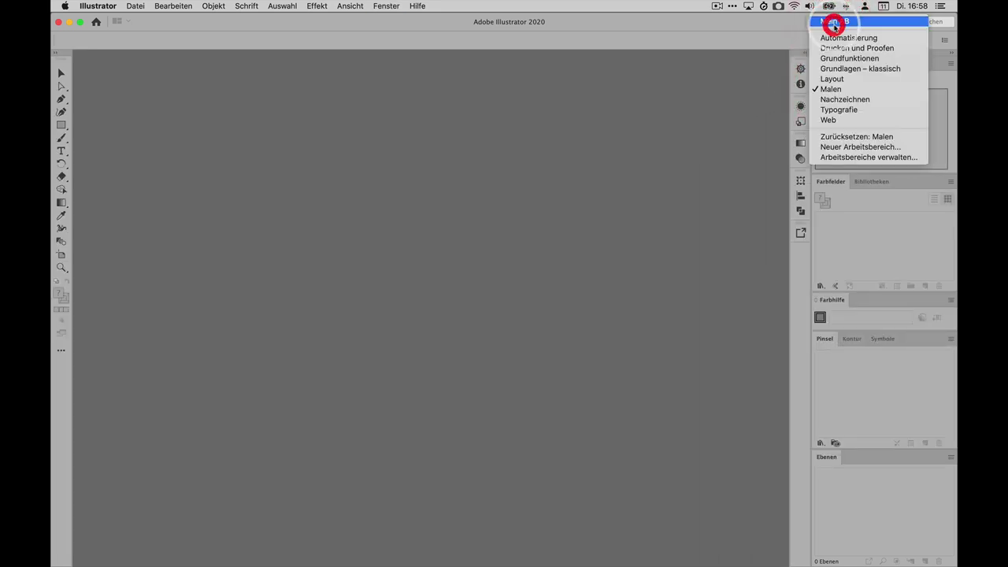
{"action": "left_click", "coordinate": [835, 21]}
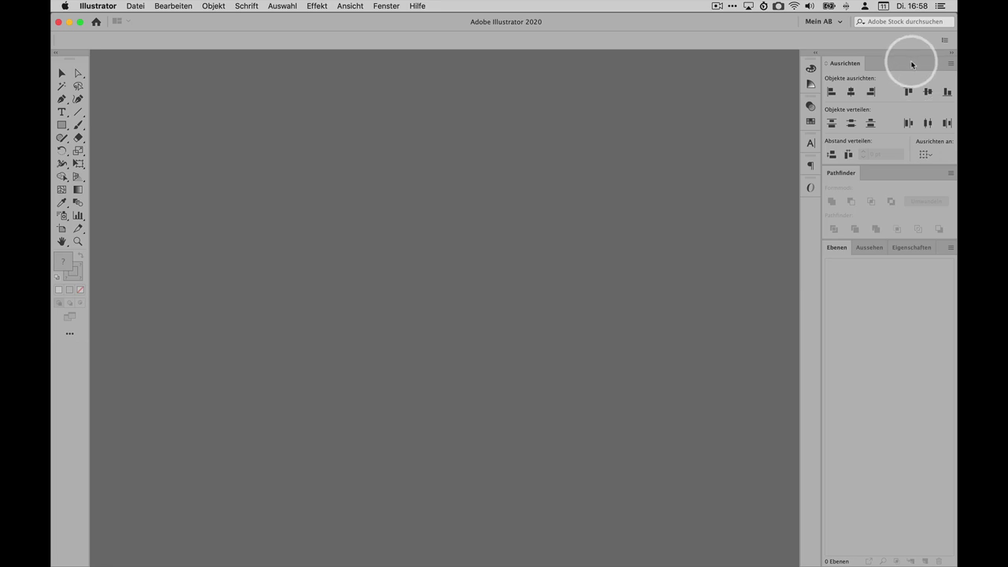
Float Ausrichten, Pathfinder and Ebenen on the canvas and show the Grafikstile group on the right.
{"action": "left_click_drag", "start_coordinate": [912, 64], "coordinate": [486, 164]}
{"action": "left_click_drag", "start_coordinate": [842, 62], "coordinate": [438, 247]}
{"action": "left_click_drag", "start_coordinate": [922, 52], "coordinate": [583, 272]}
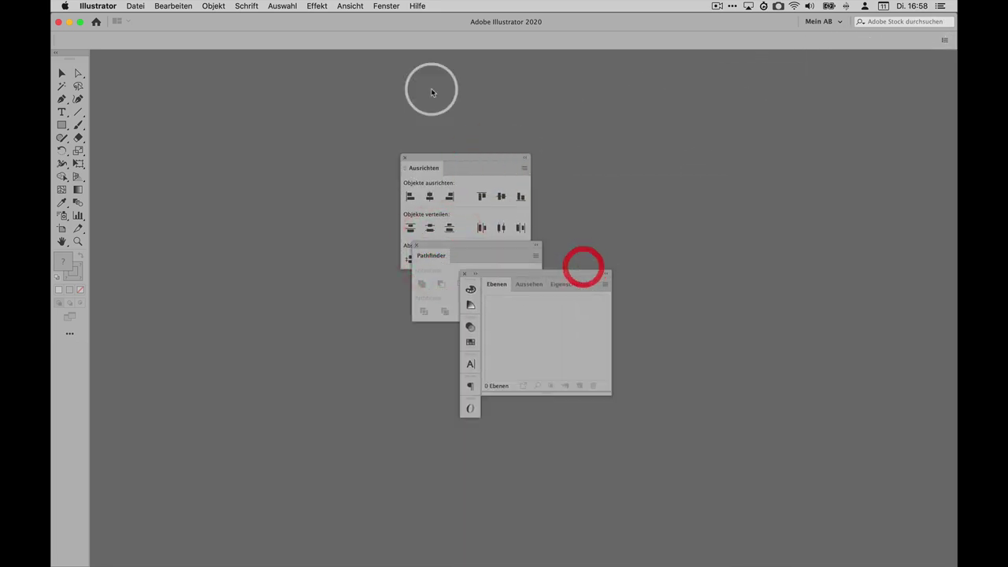
{"action": "left_click", "coordinate": [347, 7]}
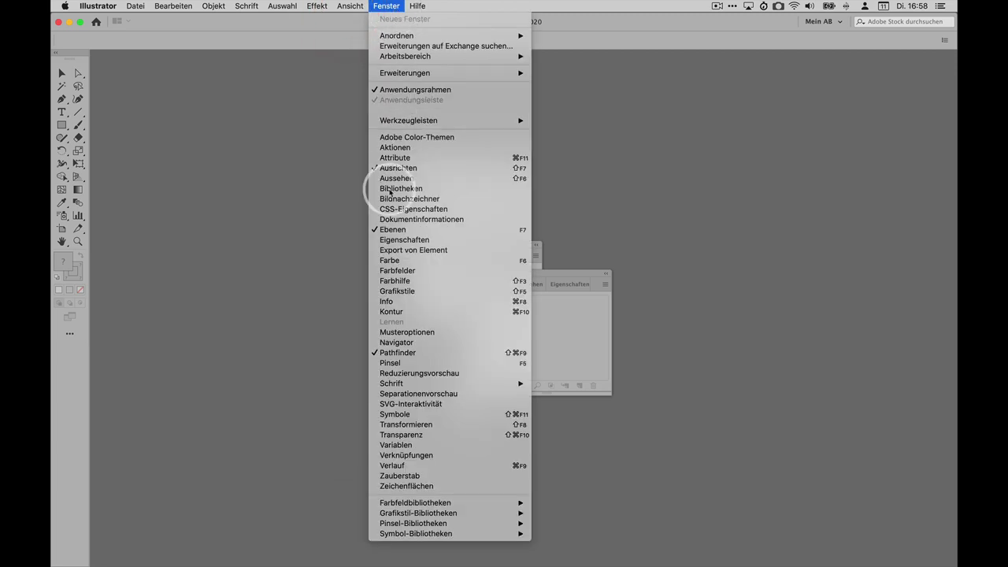
{"action": "left_click", "coordinate": [400, 290]}
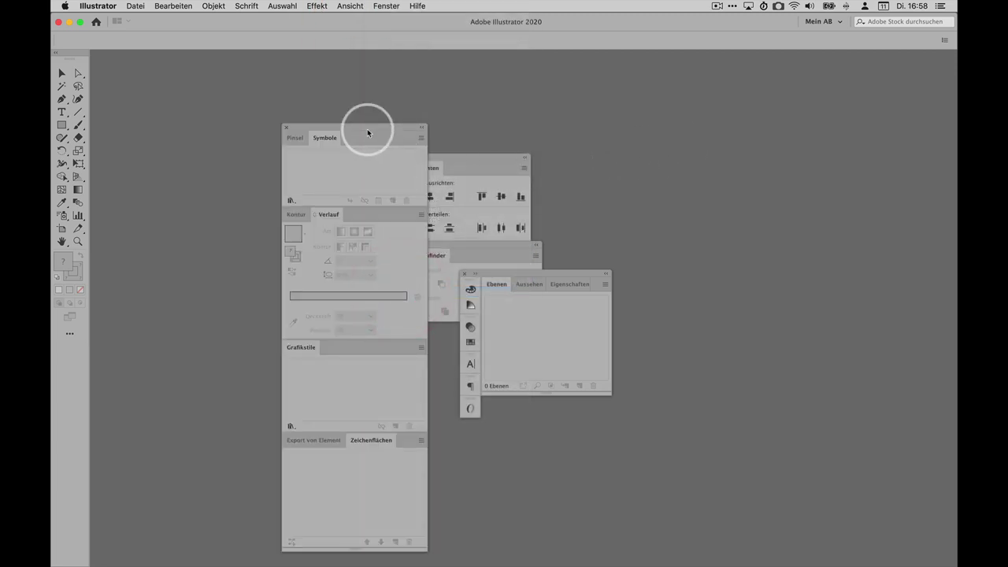
{"action": "left_click_drag", "start_coordinate": [367, 132], "coordinate": [884, 82]}
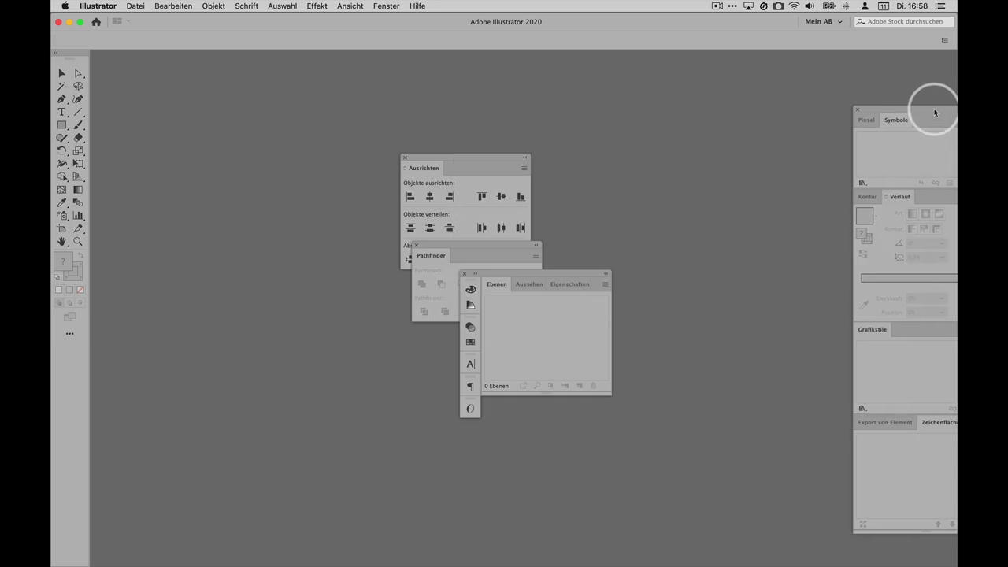
{"action": "left_click", "coordinate": [822, 22]}
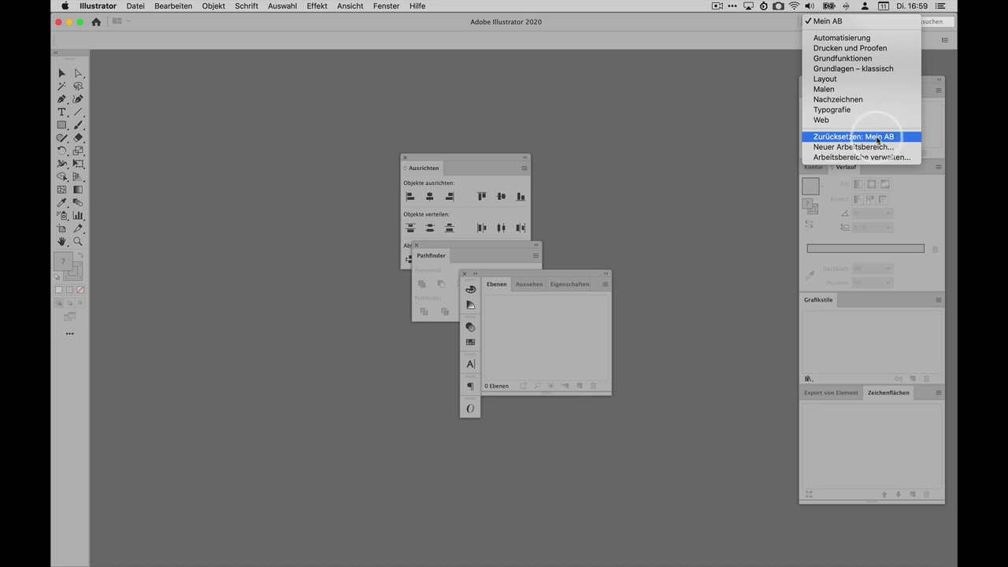
Choose Zurücksetzen: Mein AB to restore all panels to their saved docked layout.
{"action": "left_click", "coordinate": [879, 137]}
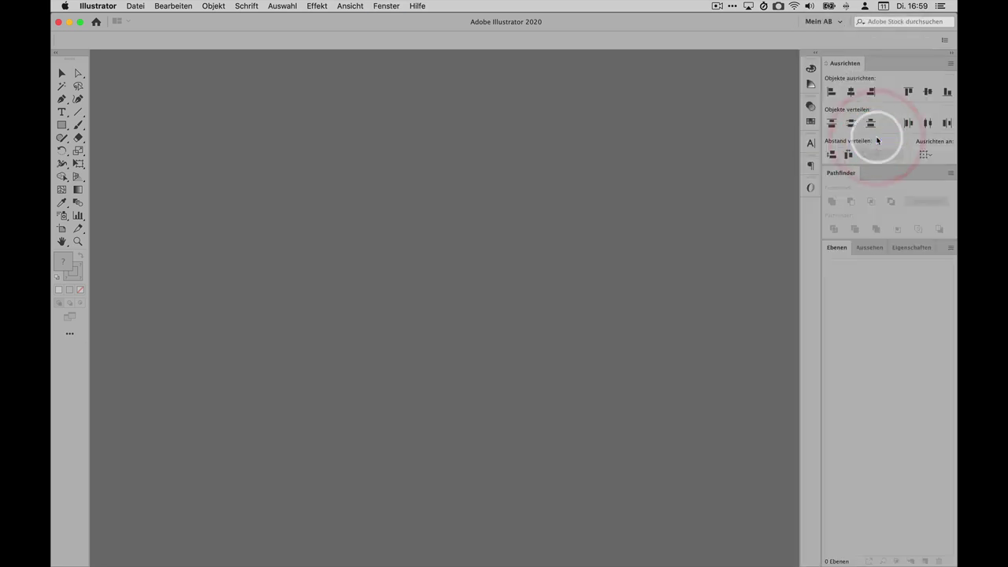